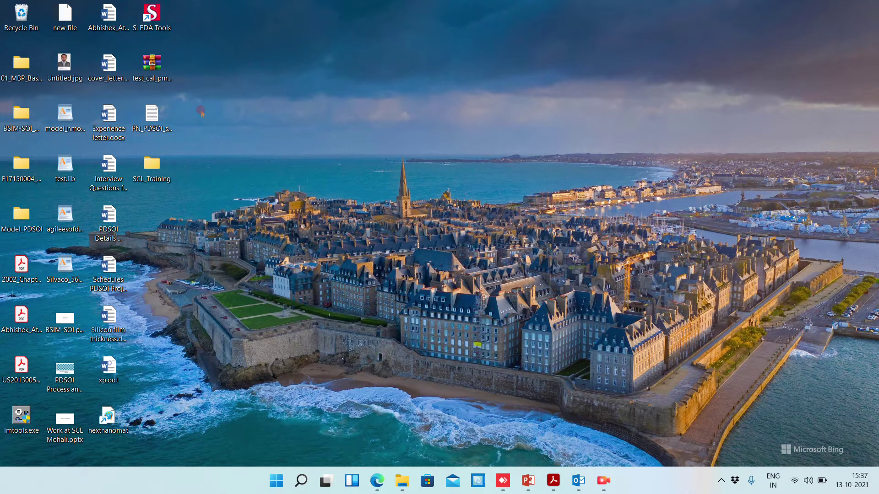
# Open the ICCAP_2020_Update2 installation folder inside C:\Keysight in File Explorer.
pyautogui.click(407, 477)
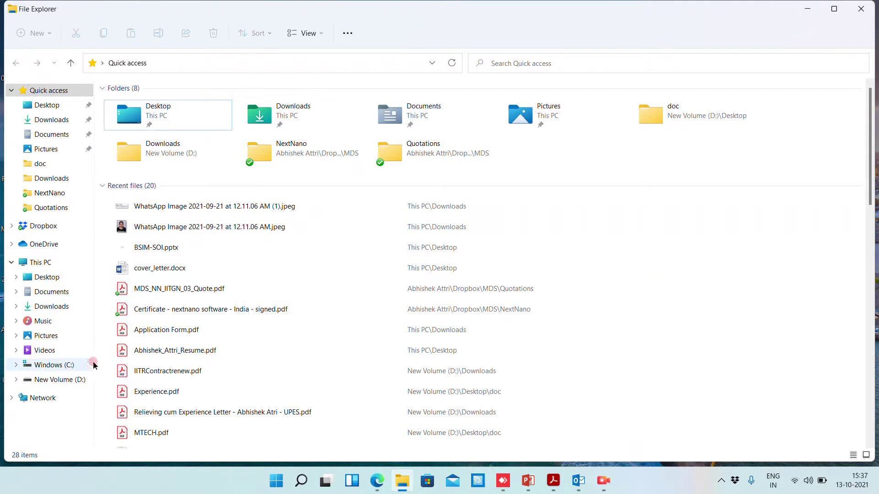
pyautogui.click(58, 365)
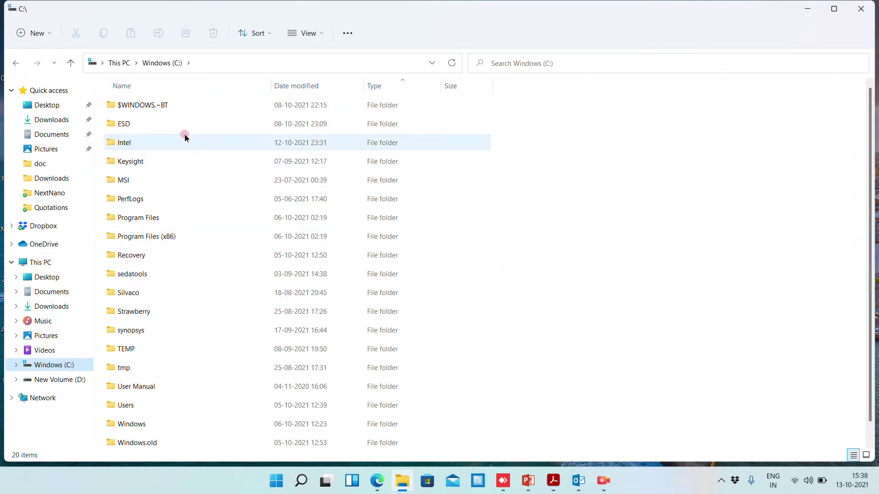
pyautogui.doubleClick(168, 165)
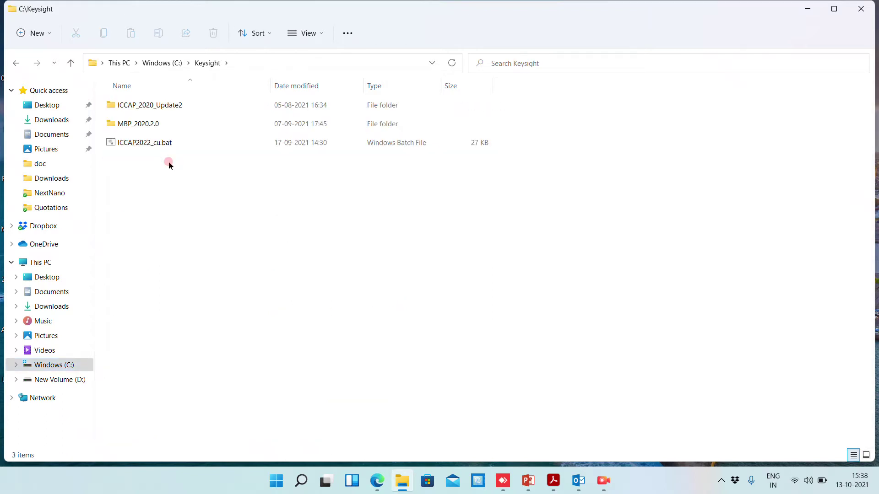
pyautogui.click(169, 152)
pyautogui.click(174, 110)
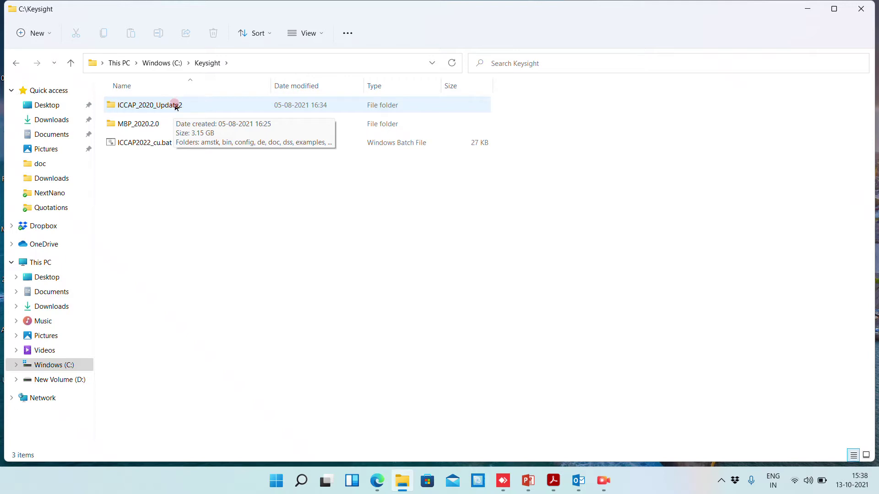
pyautogui.doubleClick(175, 106)
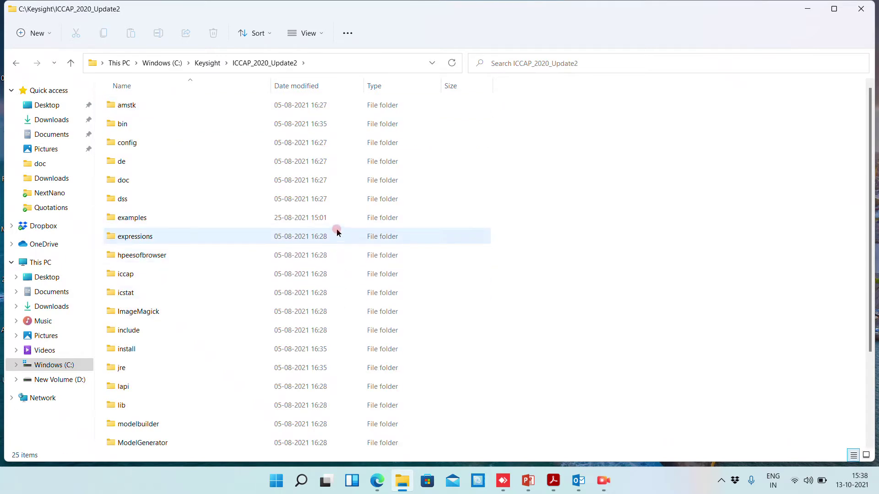
# Browse the IC-CAP installation folder and open its iccap\lib subfolder.
pyautogui.scroll(-2, 337, 231)
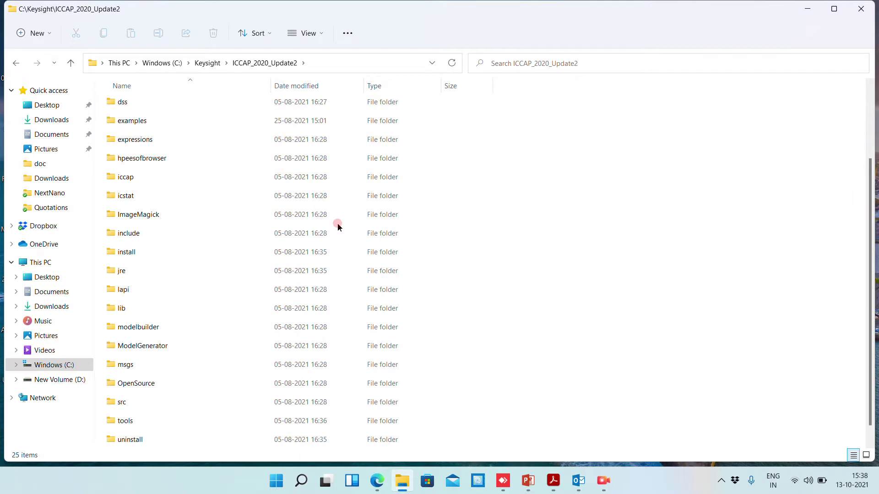
pyautogui.scroll(-1, 338, 227)
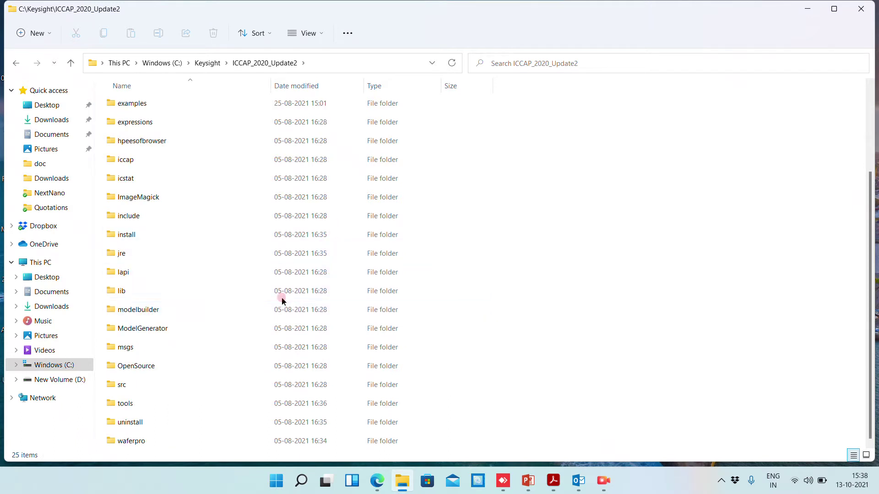
pyautogui.scroll(2, 281, 249)
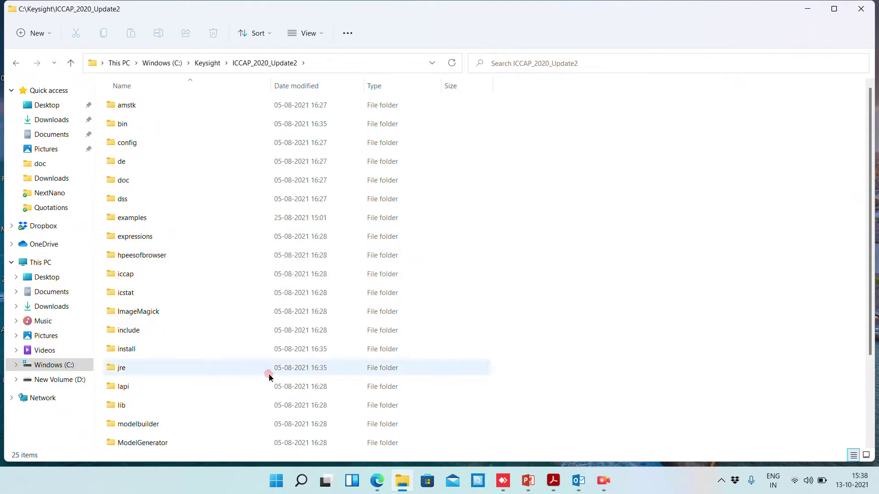
pyautogui.click(255, 272)
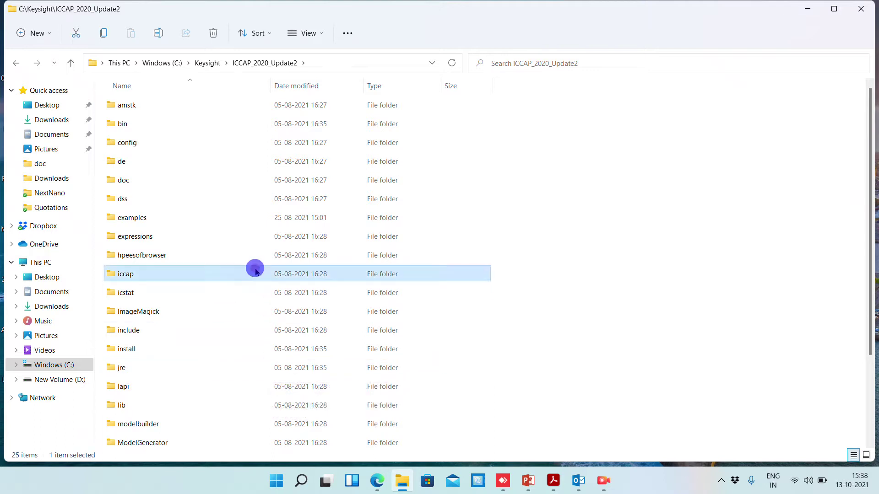
pyautogui.doubleClick(256, 272)
pyautogui.doubleClick(196, 142)
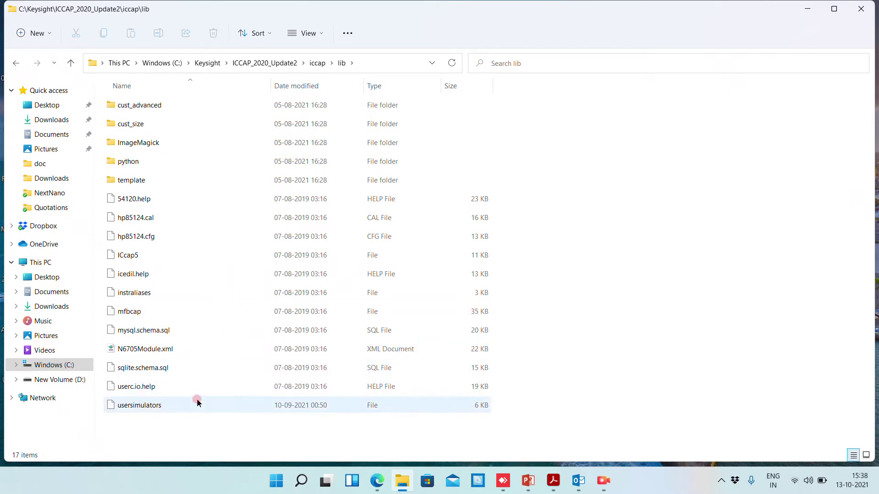
# Open the usersimulators file with Notepad++.
pyautogui.click(206, 408)
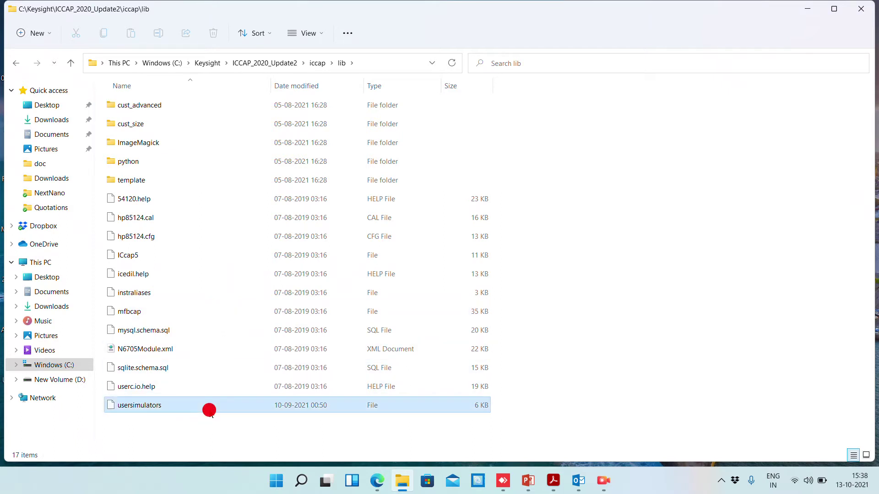
pyautogui.rightClick(347, 406)
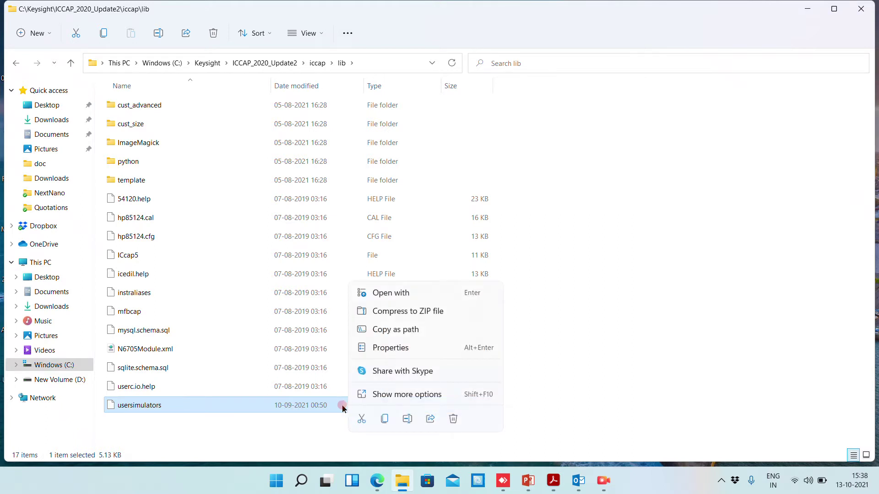
pyautogui.click(692, 412)
pyautogui.click(398, 405)
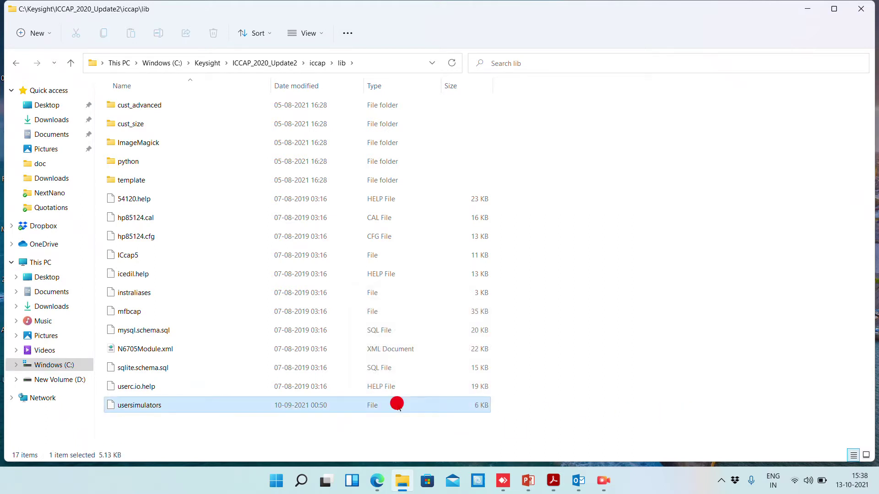
pyautogui.rightClick(400, 405)
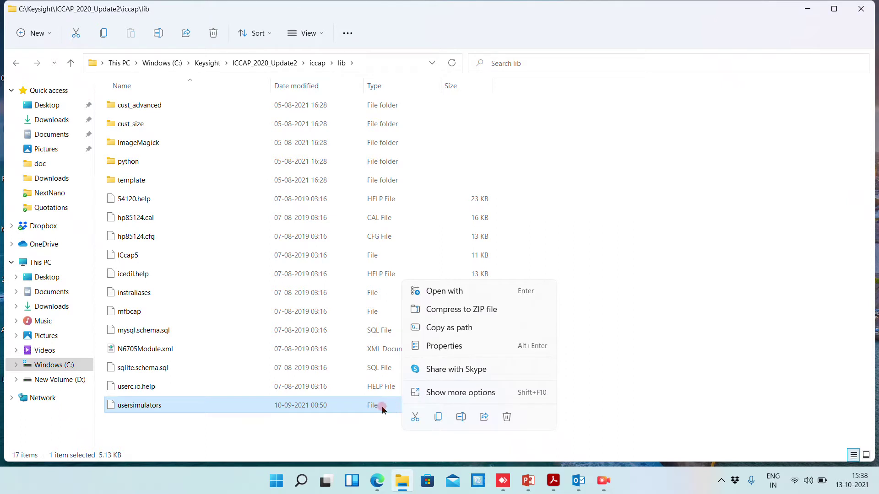
pyautogui.click(457, 299)
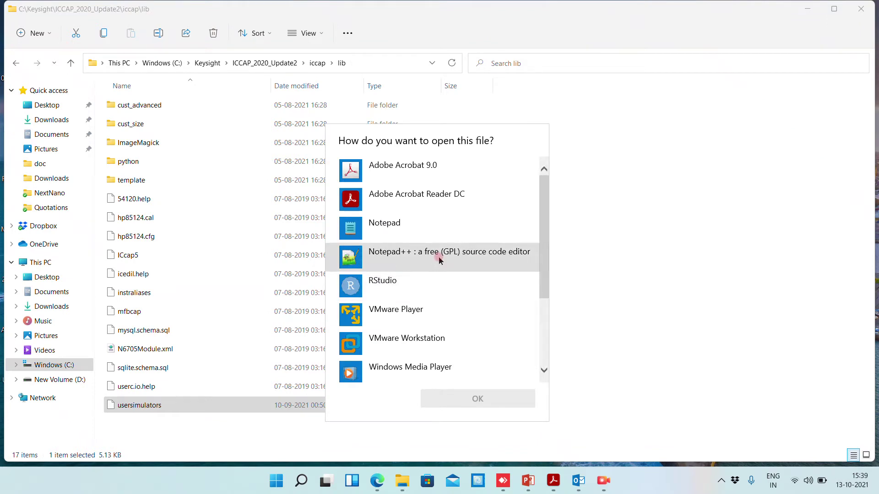
pyautogui.click(439, 258)
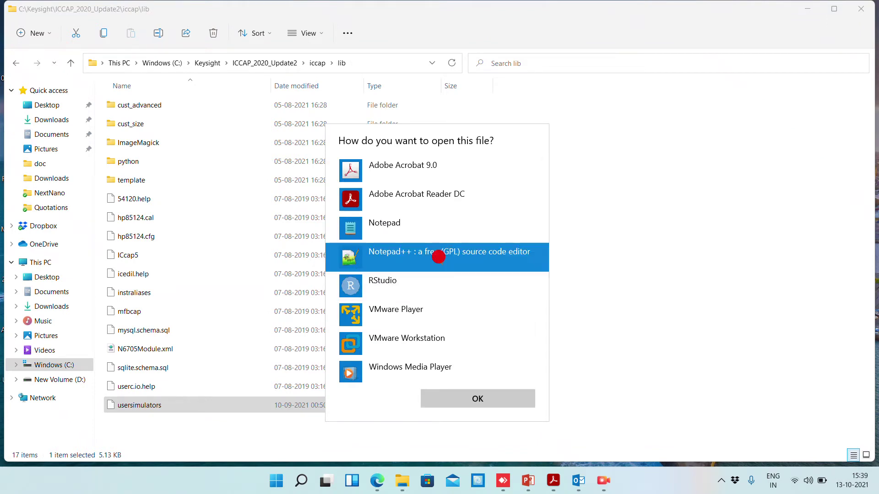
pyautogui.click(479, 399)
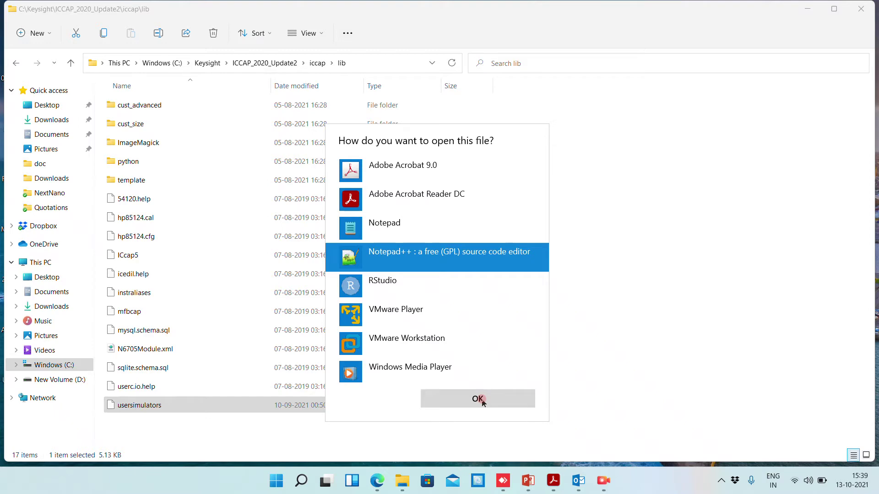
pyautogui.click(480, 399)
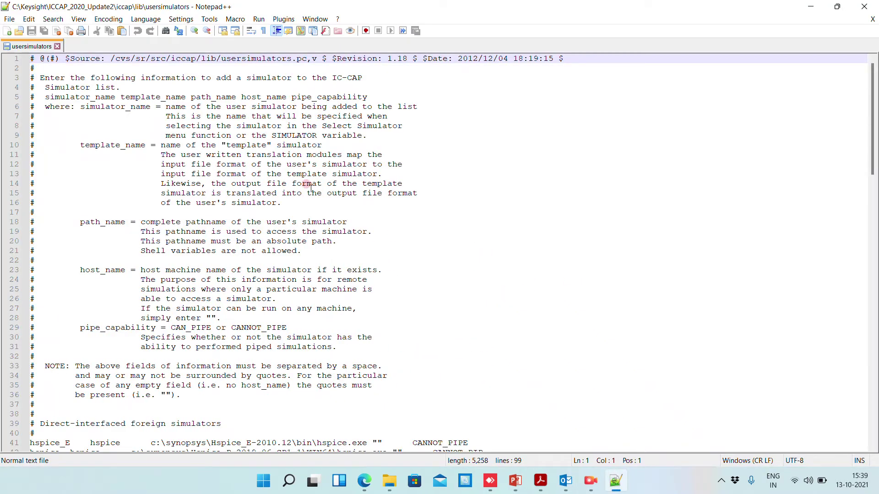
# Examine the hspice_E entry under the direct-interfaced foreign simulators: its simulator name, template name and executable path.
pyautogui.scroll(-3, 229, 185)
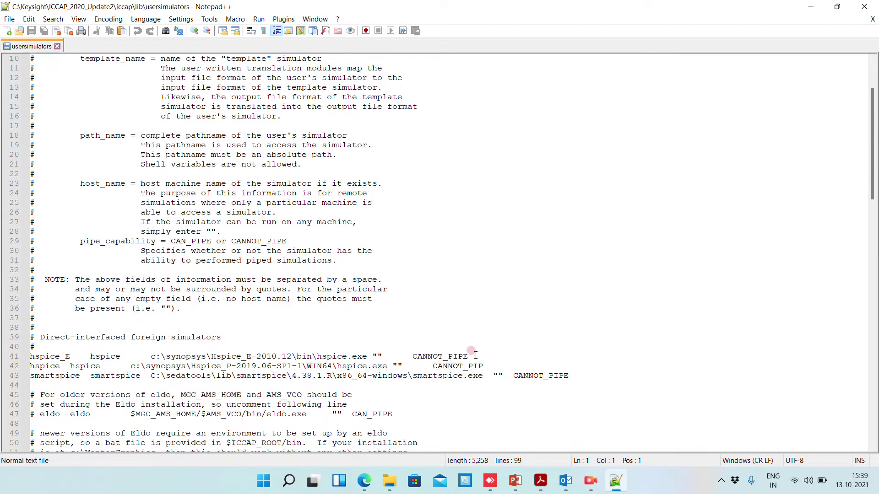
pyautogui.moveTo(488, 366); pyautogui.dragTo(13, 373)
pyautogui.click(31, 356)
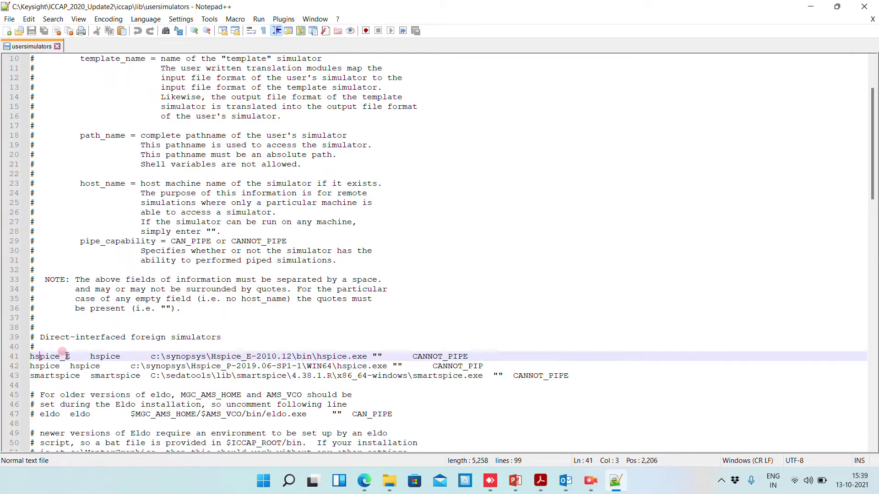
pyautogui.moveTo(69, 357); pyautogui.dragTo(61, 358)
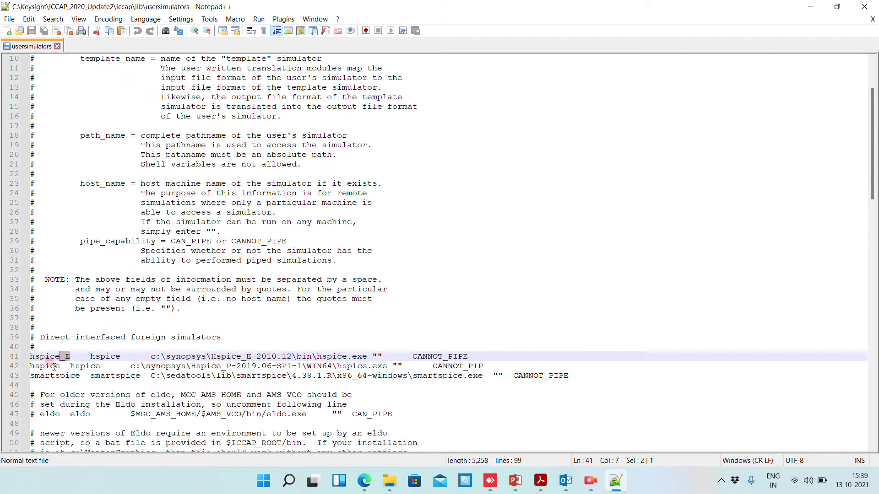
pyautogui.moveTo(120, 357); pyautogui.dragTo(91, 356)
pyautogui.click(110, 362)
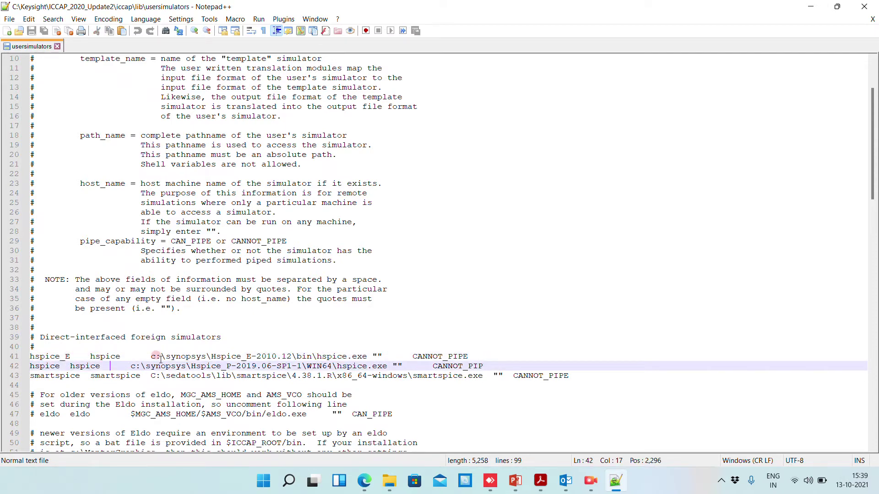
pyautogui.moveTo(120, 358); pyautogui.dragTo(95, 357)
pyautogui.moveTo(151, 357); pyautogui.dragTo(368, 359)
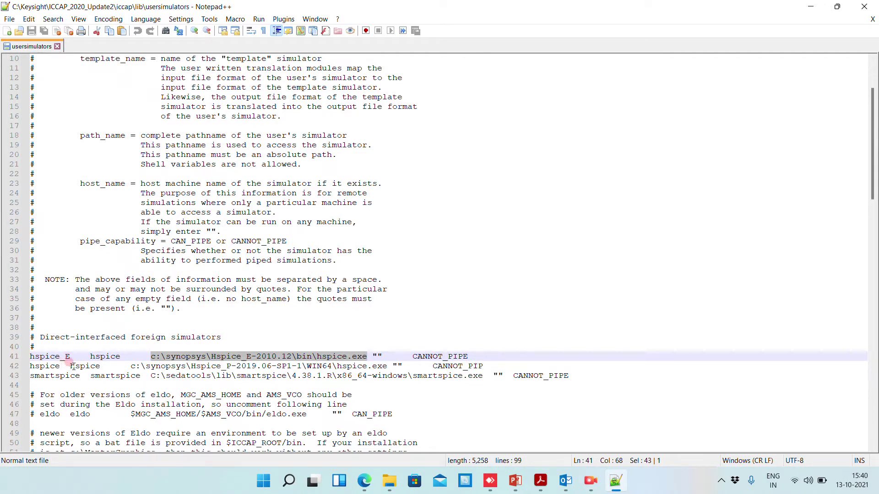
# Examine the hspice entry on line 42, covering its template name, executable path, empty host field and the whole line.
pyautogui.moveTo(72, 366); pyautogui.dragTo(95, 367)
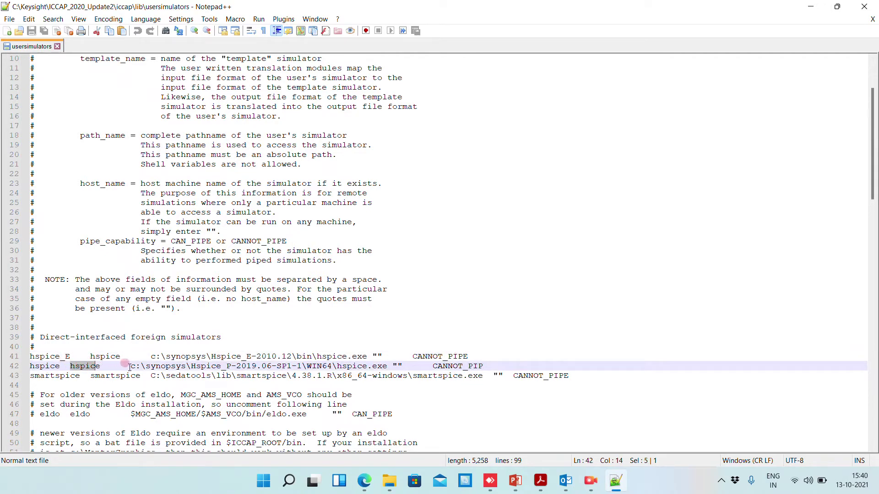
pyautogui.moveTo(132, 366); pyautogui.dragTo(388, 367)
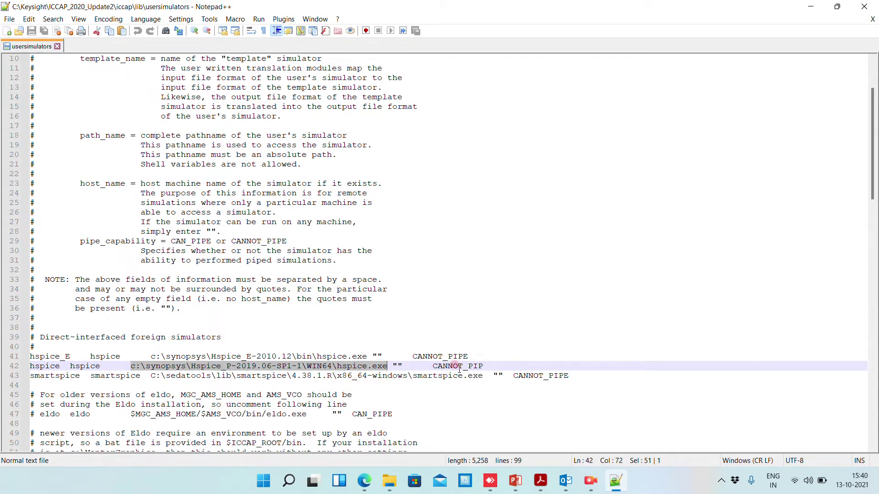
pyautogui.moveTo(403, 367); pyautogui.dragTo(391, 366)
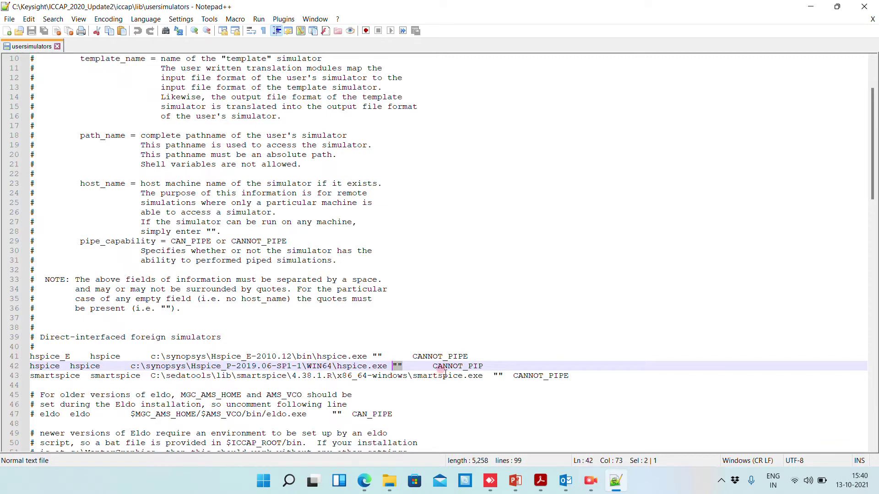
pyautogui.moveTo(488, 367); pyautogui.dragTo(14, 369)
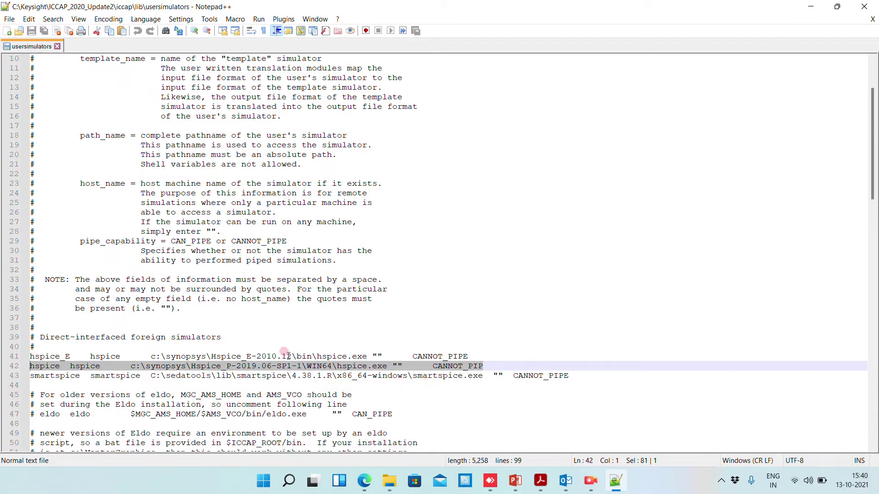
# Search the file for "ads" up to the hpeesofsim entry on line 72 and highlight its simulator name.
pyautogui.scroll(-5, 260, 331)
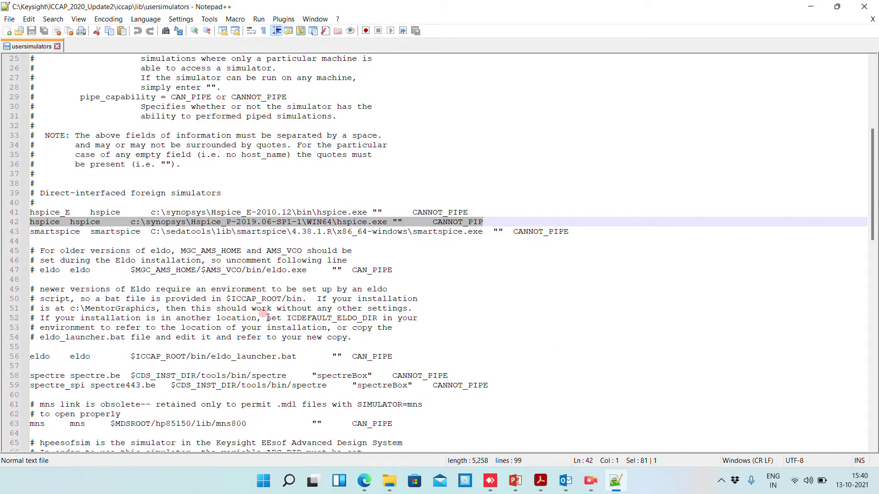
pyautogui.scroll(2, 268, 318)
pyautogui.scroll(-4, 268, 321)
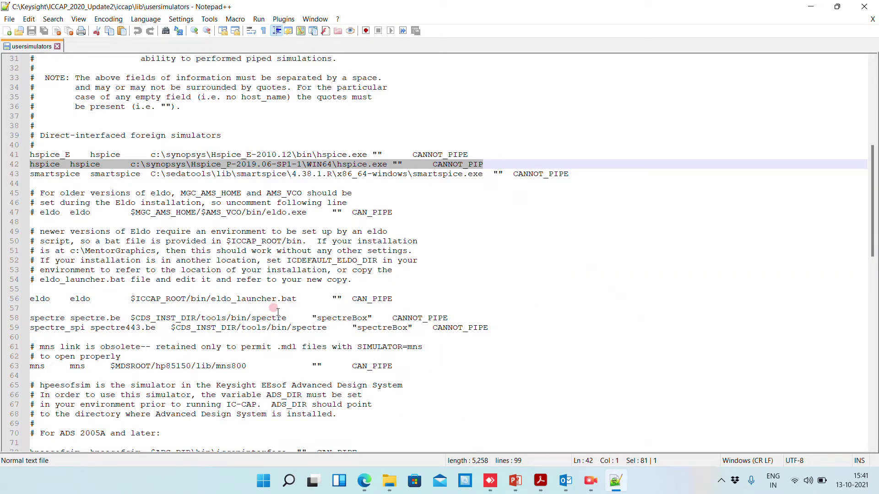
pyautogui.hotkey('ctrl', 'f')
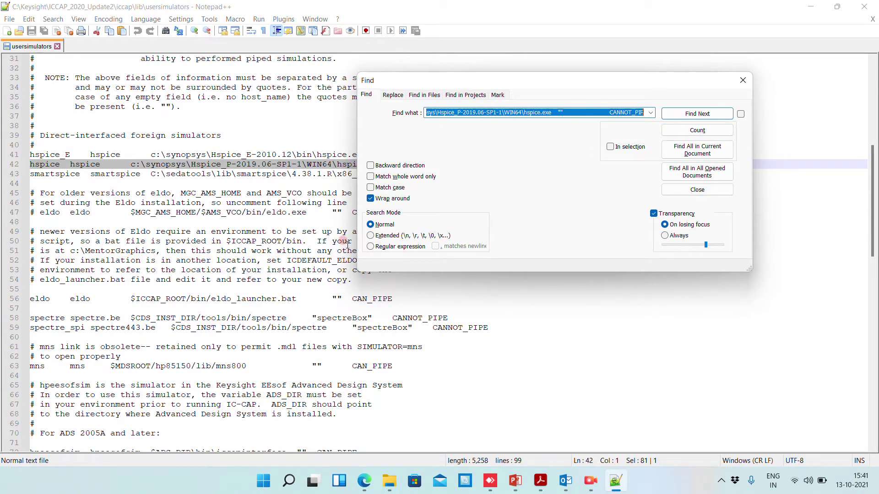
pyautogui.write('ads')
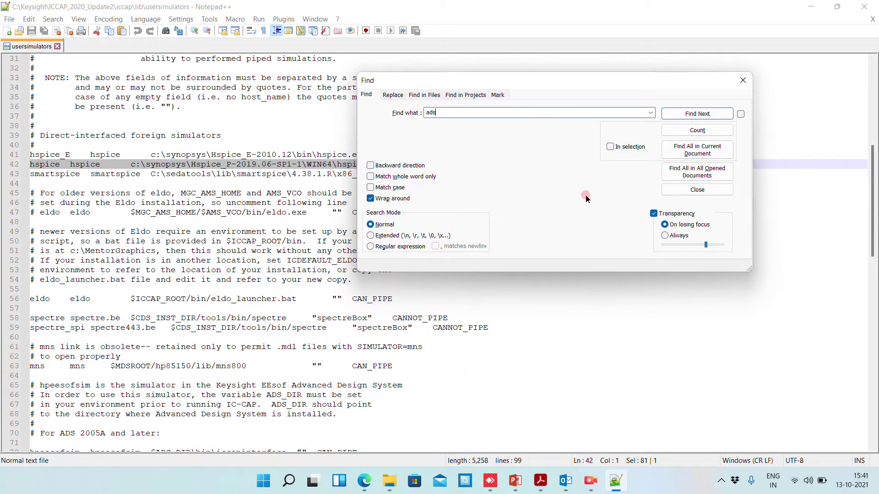
pyautogui.click(698, 113)
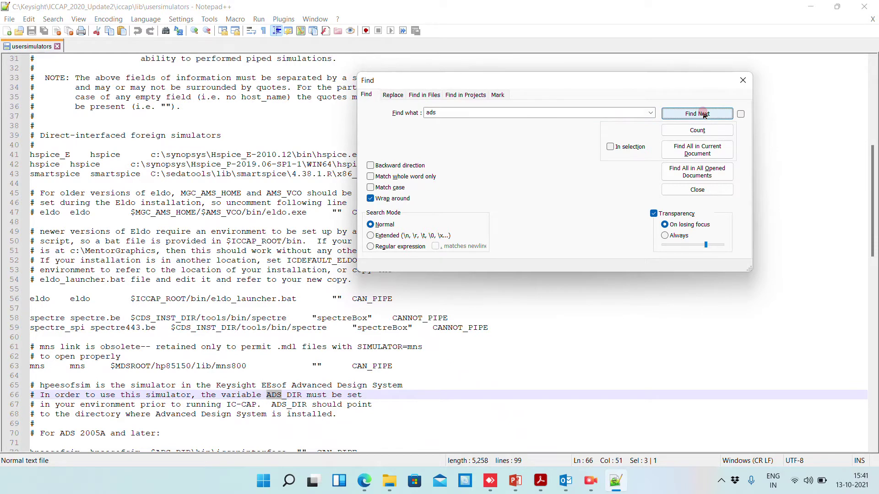
pyautogui.click(703, 114)
pyautogui.click(703, 112)
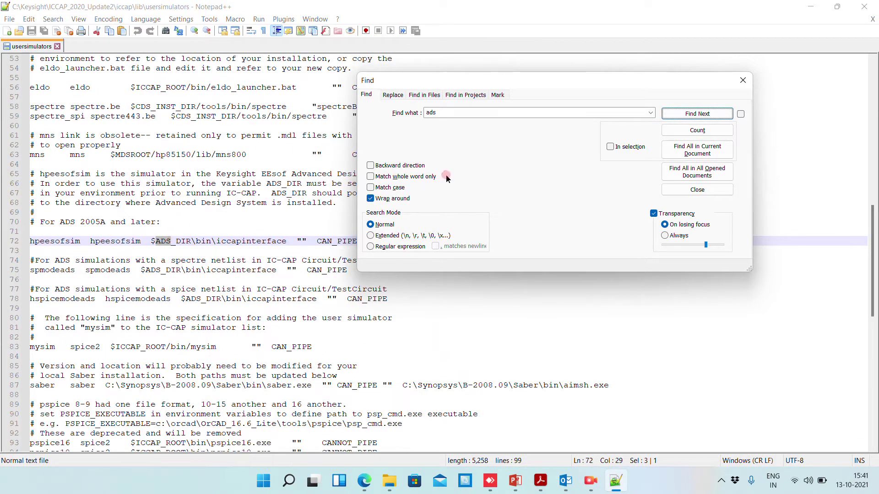
pyautogui.click(742, 81)
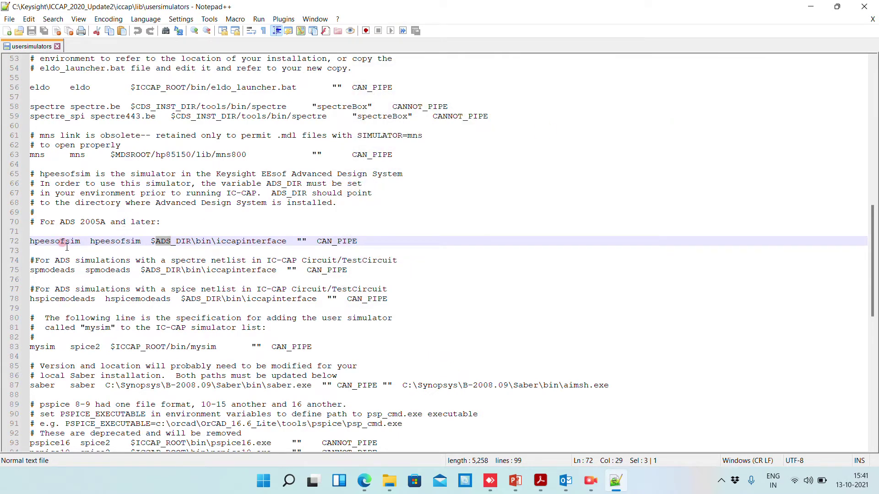
pyautogui.moveTo(84, 241); pyautogui.dragTo(18, 241)
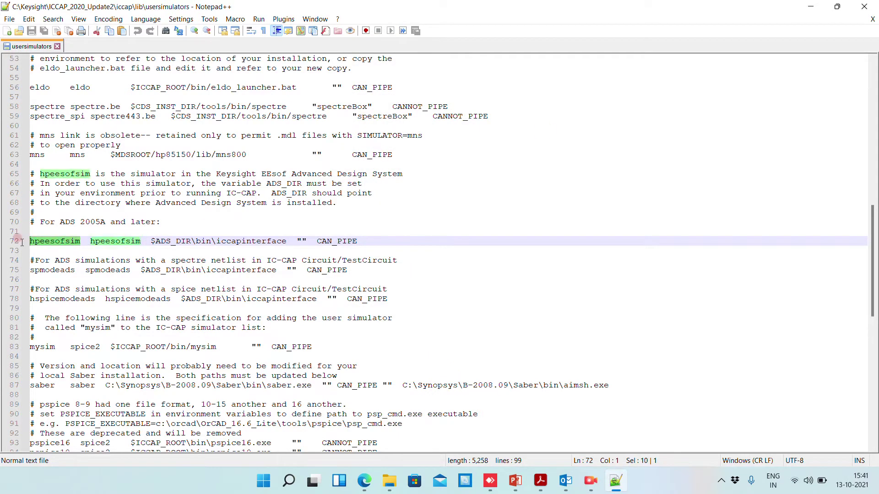
# Examine the executable path of the hpeesofsim entry on line 72, then the remaining simulator entries and the file header.
pyautogui.click(136, 243)
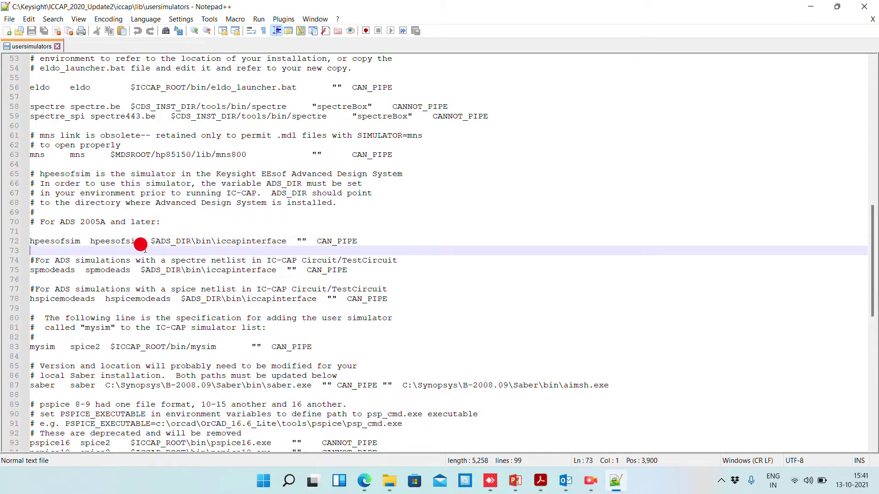
pyautogui.moveTo(152, 240); pyautogui.dragTo(288, 242)
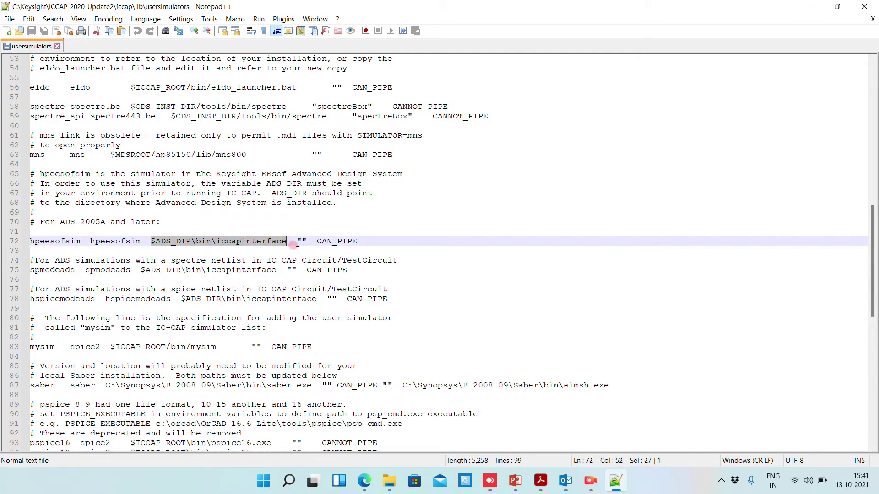
pyautogui.click(287, 251)
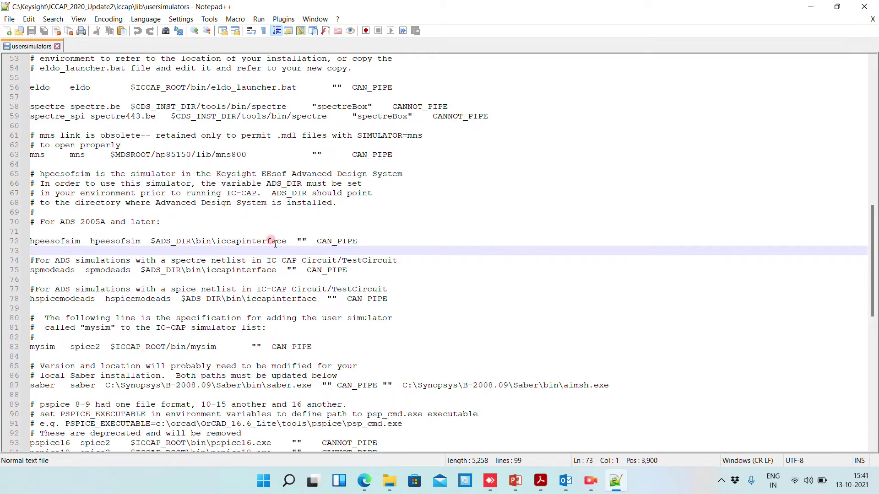
pyautogui.scroll(-2, 275, 245)
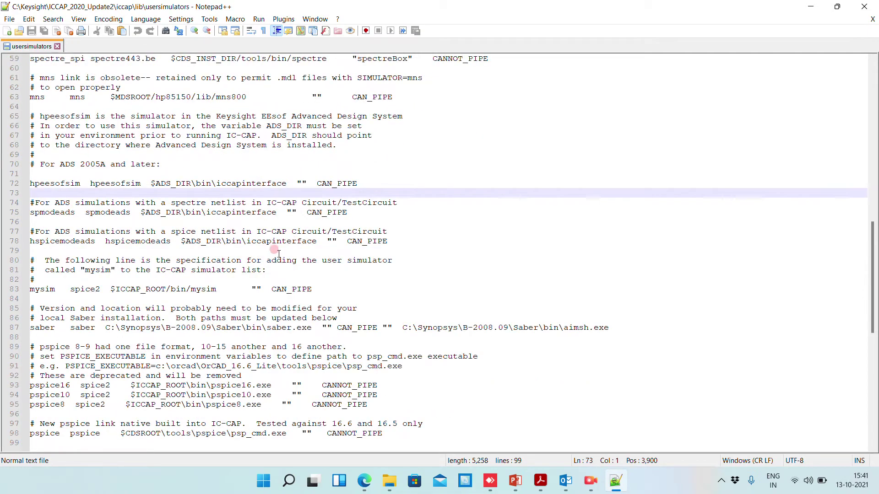
pyautogui.scroll(20, 278, 251)
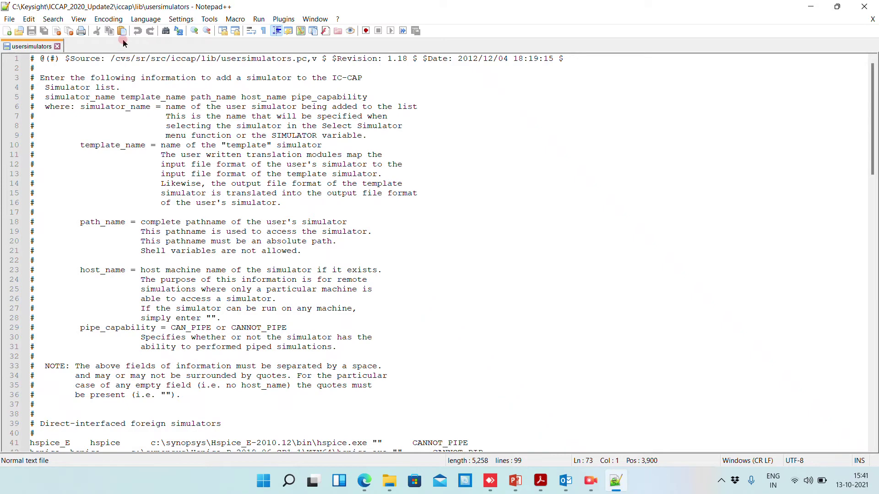
pyautogui.click(12, 21)
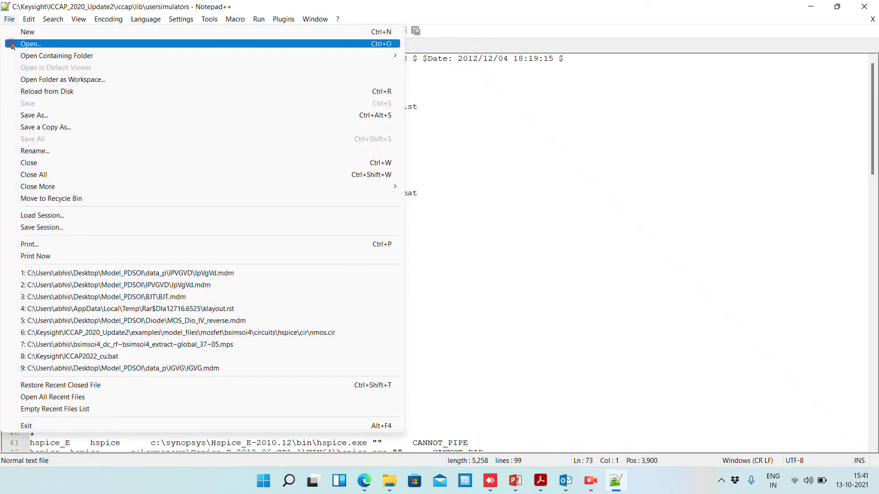
pyautogui.click(36, 116)
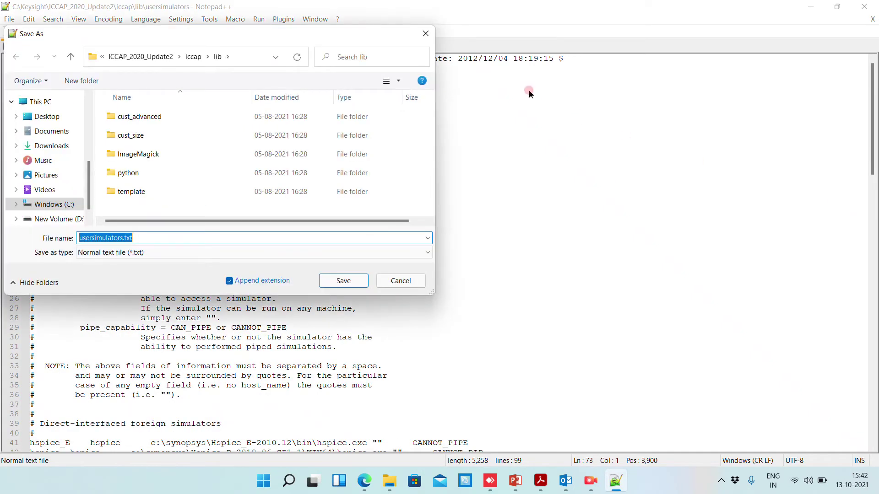
pyautogui.click(426, 33)
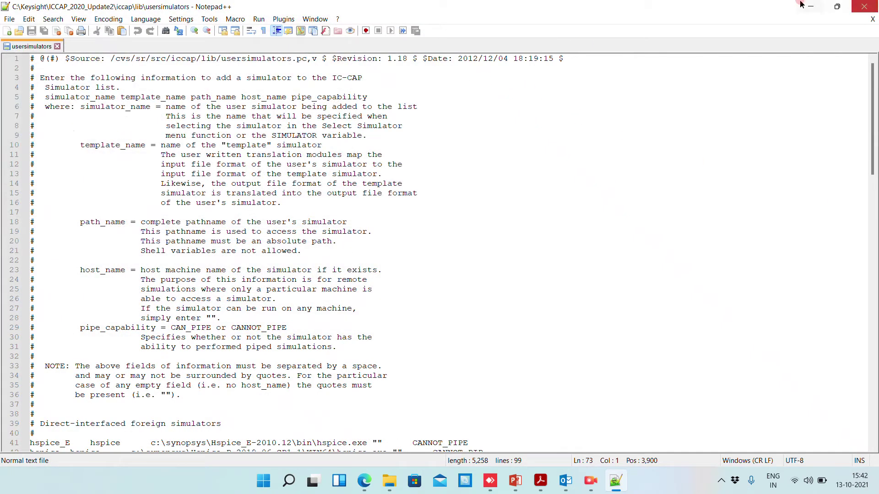
# Close the usersimulators editor window and go up from the lib folder to C:\Keysight.
pyautogui.click(867, 6)
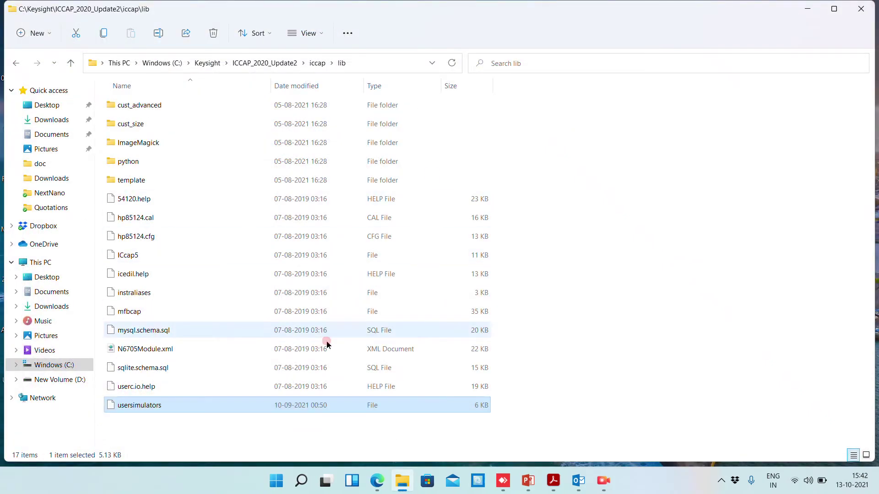
pyautogui.click(70, 63)
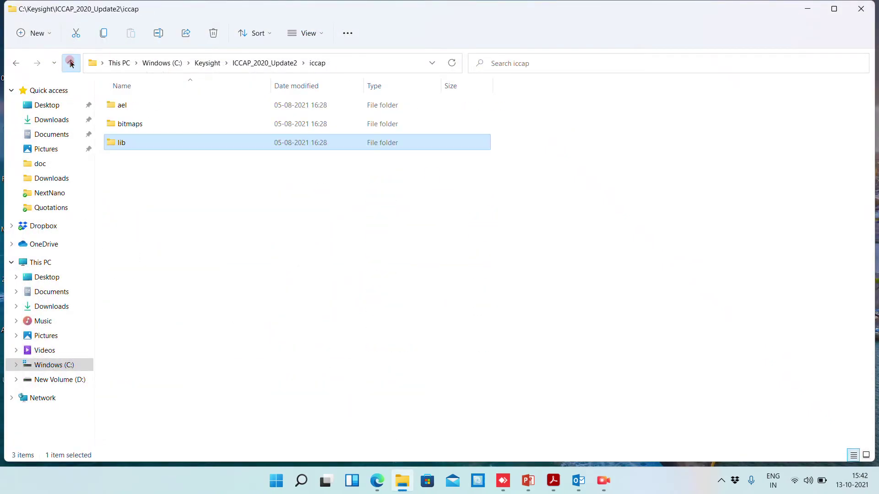
pyautogui.click(71, 63)
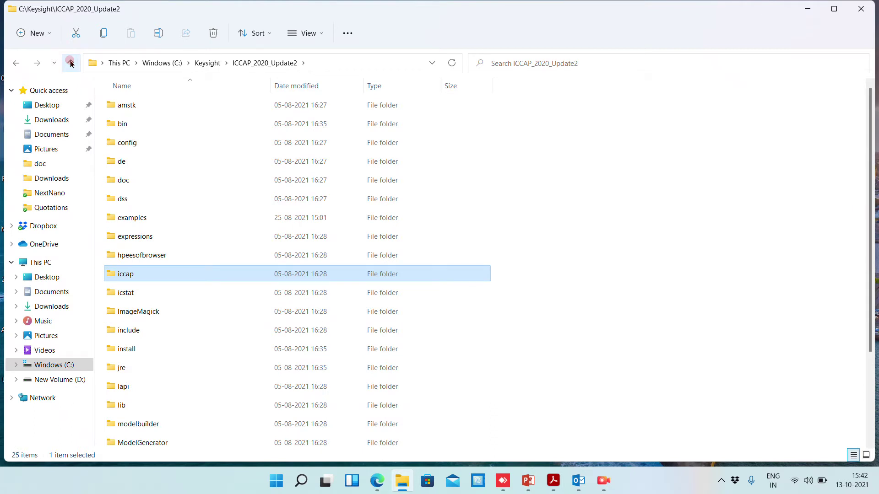
pyautogui.click(71, 63)
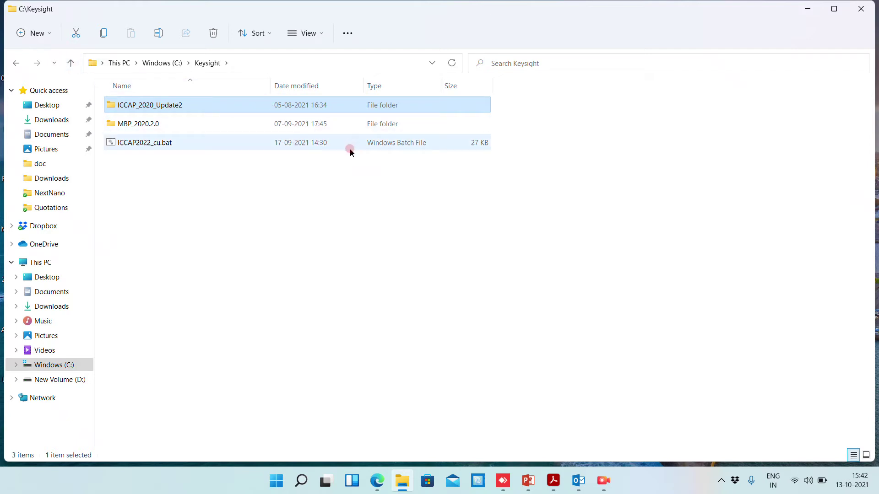
pyautogui.click(383, 210)
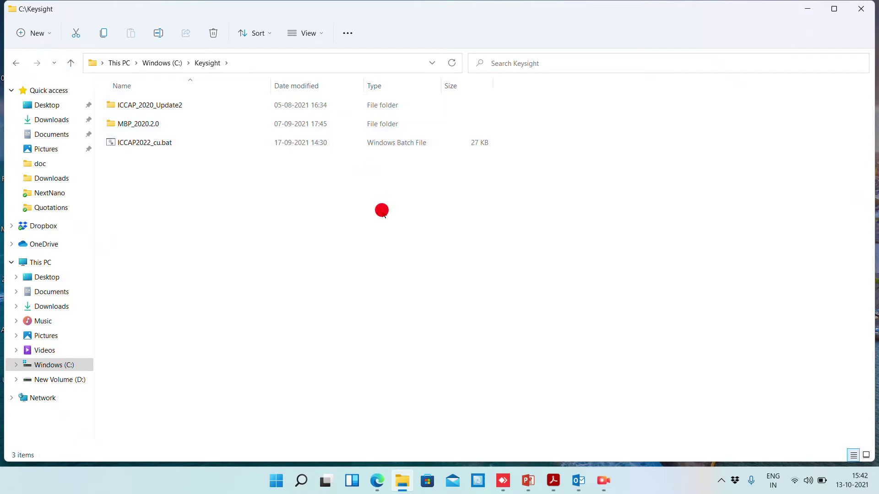
# Open the ICCAP2022_cu.bat batch file with Notepad++.
pyautogui.click(333, 149)
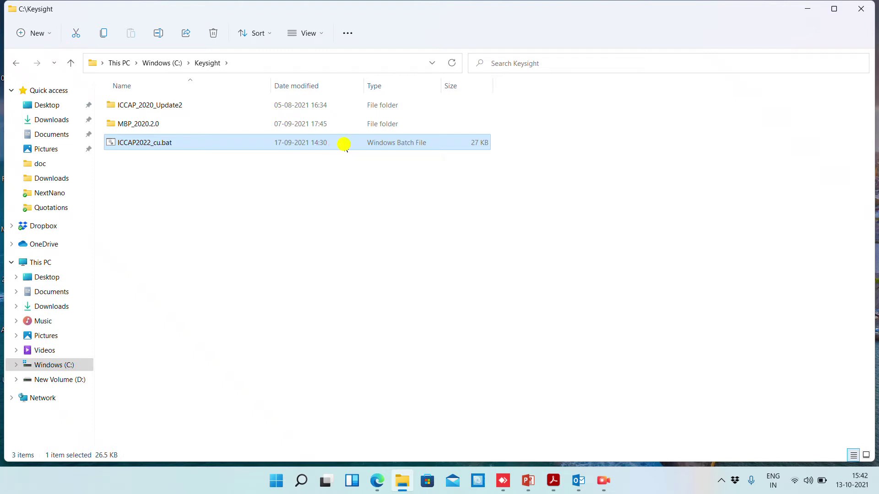
pyautogui.rightClick(342, 145)
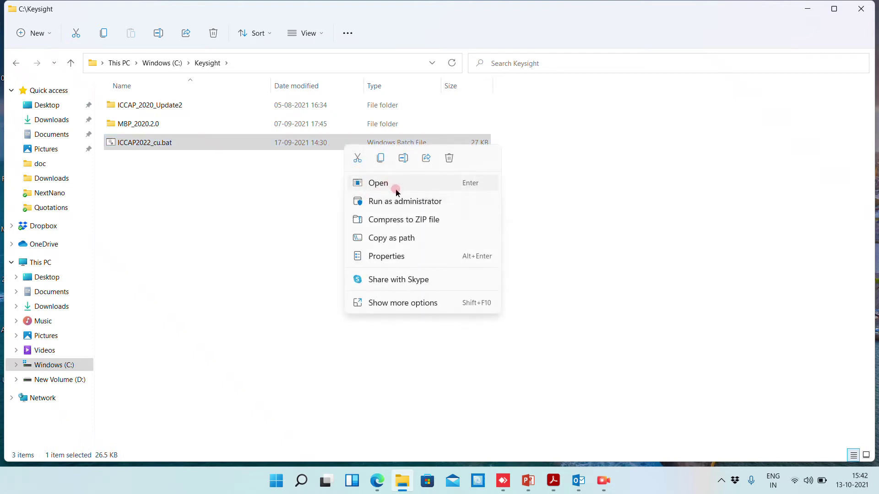
pyautogui.click(498, 303)
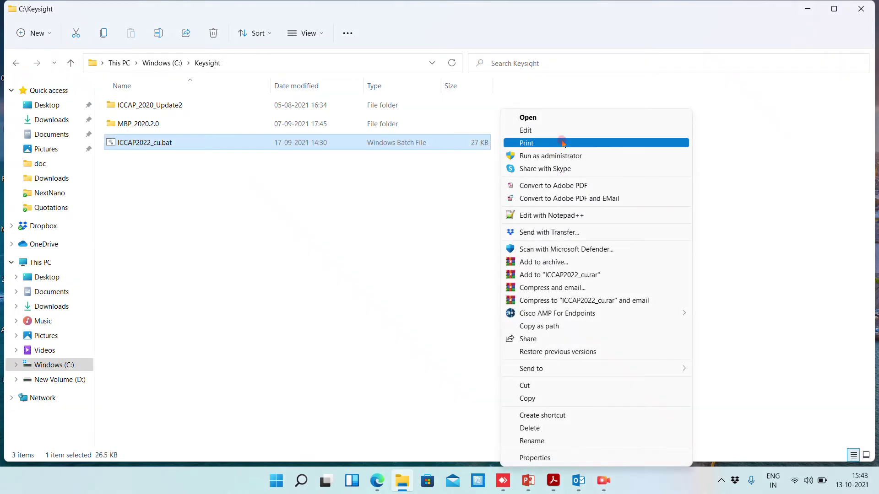
pyautogui.click(551, 216)
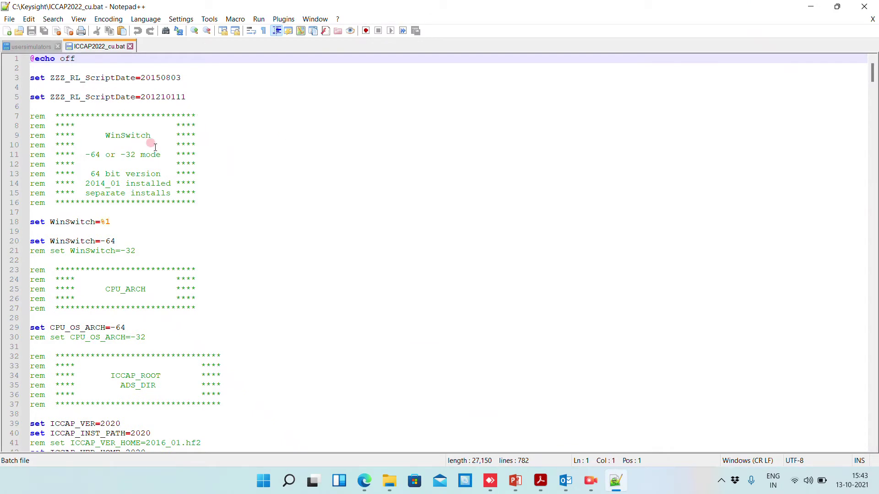
# Examine the IC-CAP version, install path and ICCAP_PREDIR lines in the ICCAP_ROOT / ADS_DIR section of the batch file.
pyautogui.scroll(-7, 160, 132)
pyautogui.scroll(-2, 175, 116)
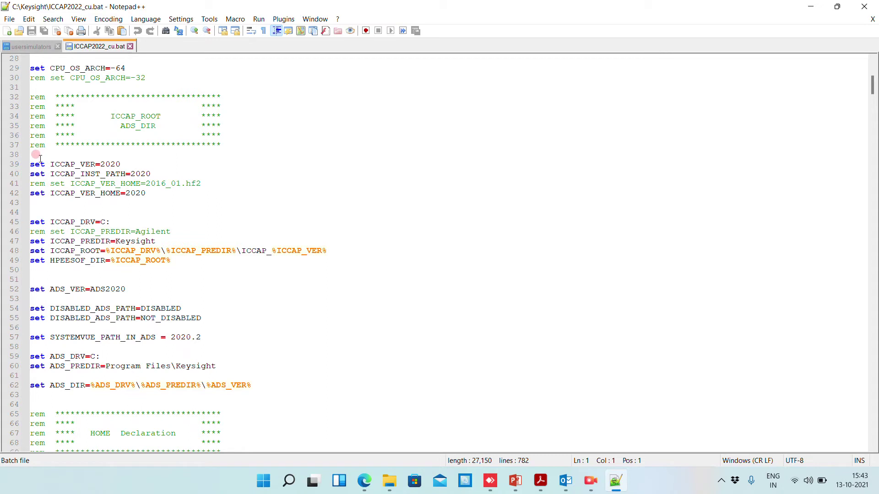
pyautogui.moveTo(35, 159); pyautogui.dragTo(179, 175)
pyautogui.click(216, 172)
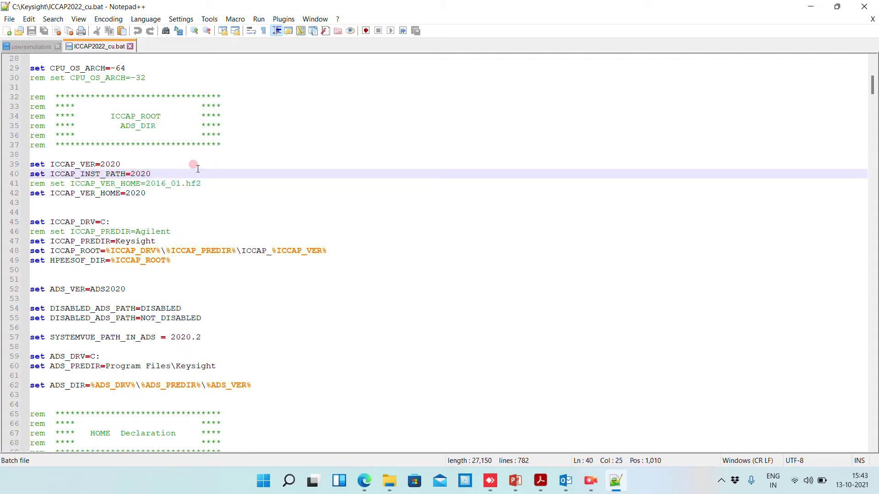
pyautogui.scroll(-1, 189, 156)
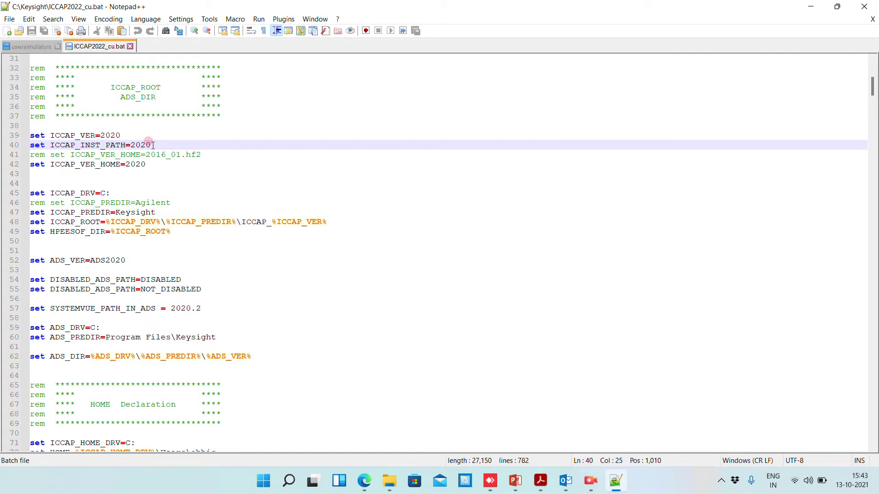
pyautogui.scroll(-1, 122, 197)
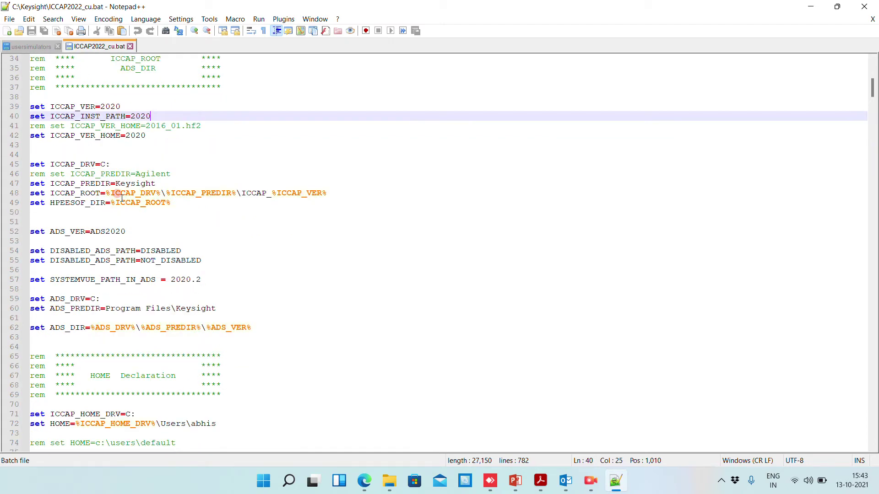
pyautogui.moveTo(157, 184); pyautogui.dragTo(10, 181)
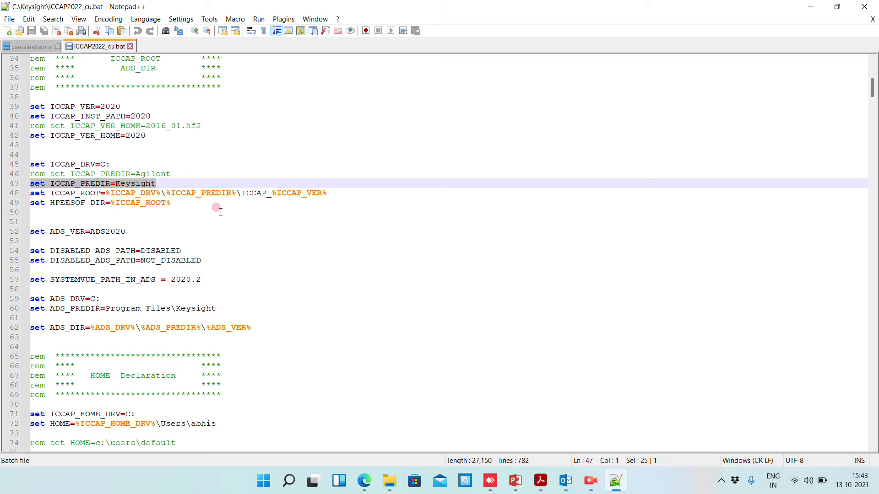
# Highlight the ADS_VER line on line 52 of the batch file.
pyautogui.scroll(-1, 224, 212)
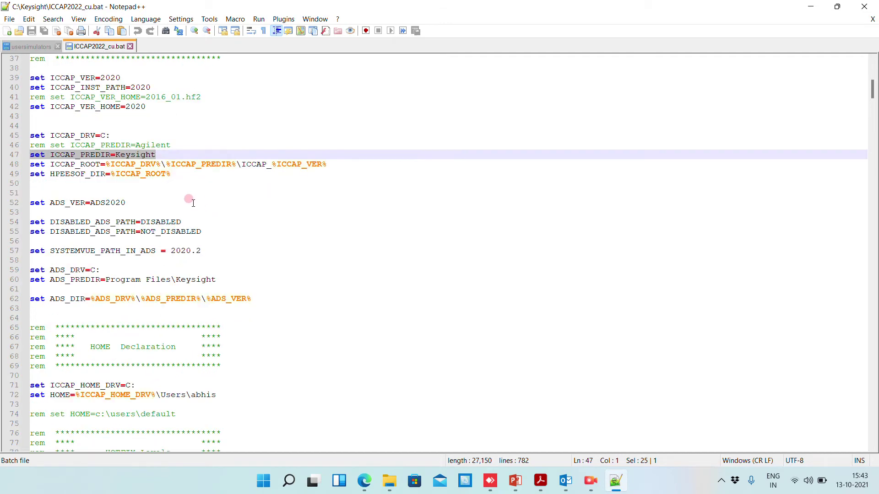
pyautogui.moveTo(124, 203); pyautogui.dragTo(4, 203)
pyautogui.scroll(-1, 270, 221)
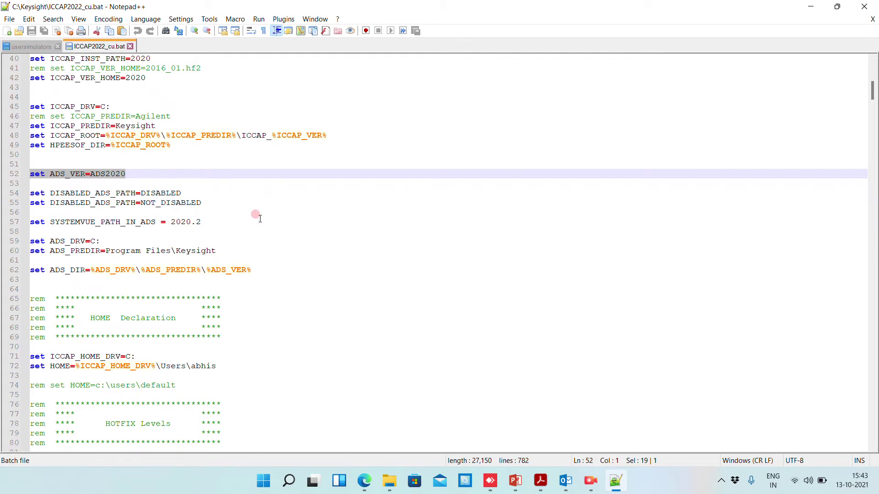
pyautogui.scroll(1, 260, 218)
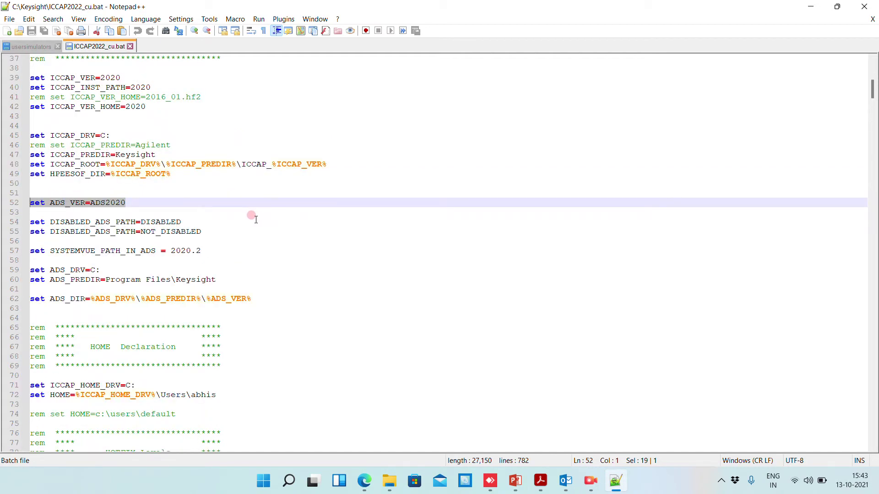
# Examine the two DISABLED_ADS_PATH lines, 54 and 55, highlighting their DISABLED and NOT_DISABLED settings.
pyautogui.moveTo(182, 222); pyautogui.dragTo(142, 222)
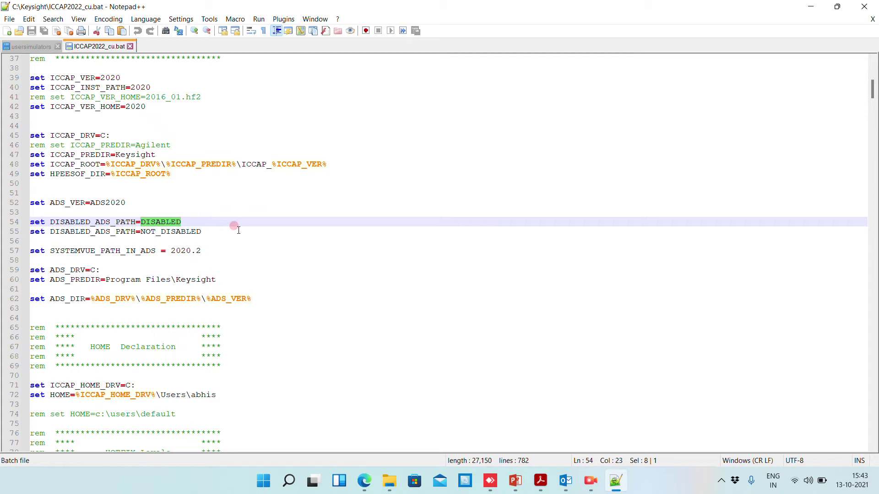
pyautogui.click(205, 232)
pyautogui.moveTo(205, 232); pyautogui.dragTo(162, 233)
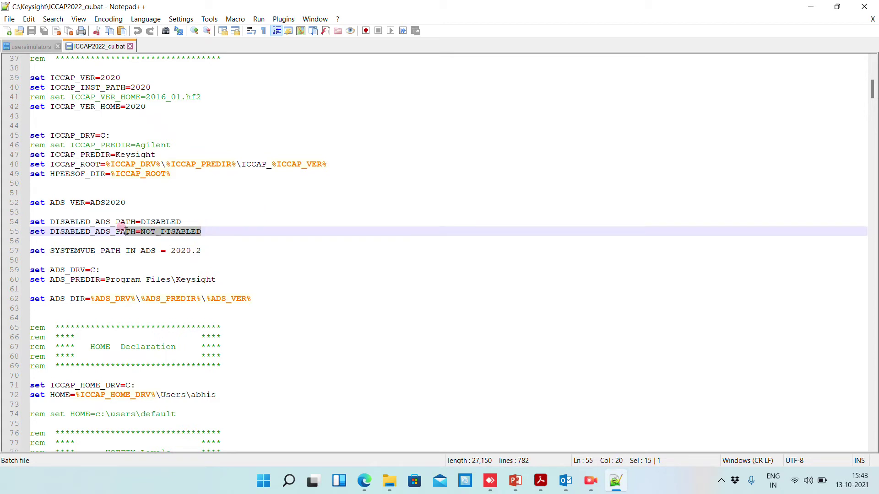
pyautogui.click(165, 232)
pyautogui.scroll(-1, 247, 225)
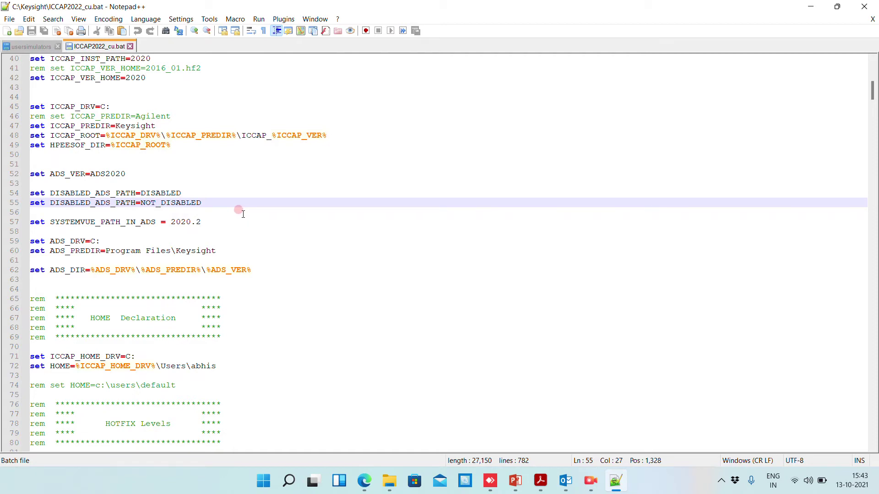
pyautogui.scroll(1, 243, 216)
pyautogui.scroll(-1, 240, 212)
pyautogui.scroll(1, 208, 209)
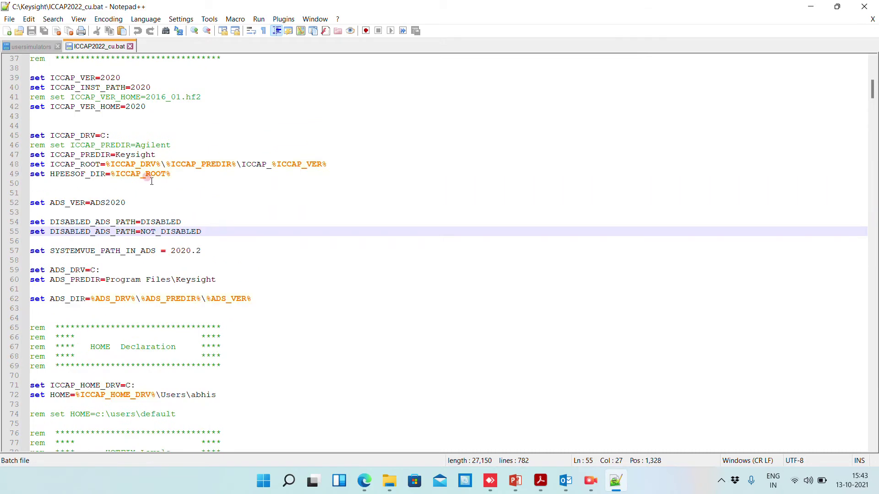
pyautogui.click(94, 206)
pyautogui.moveTo(47, 222); pyautogui.dragTo(198, 232)
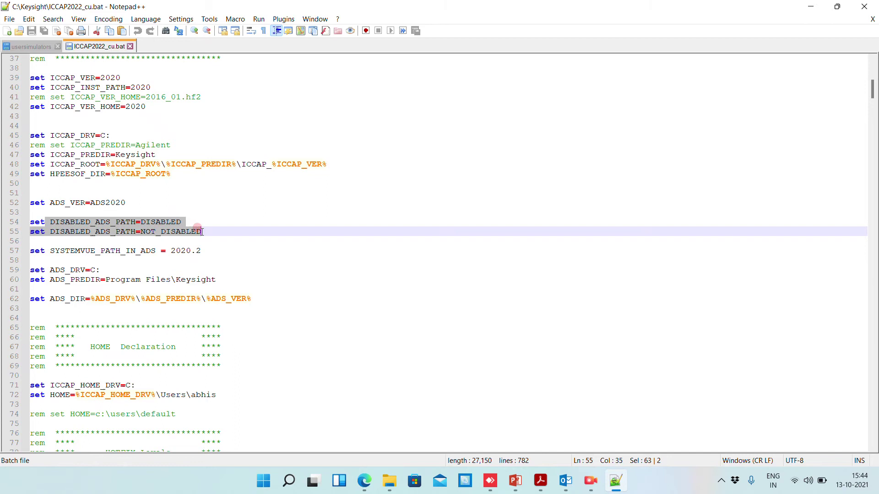
pyautogui.click(149, 222)
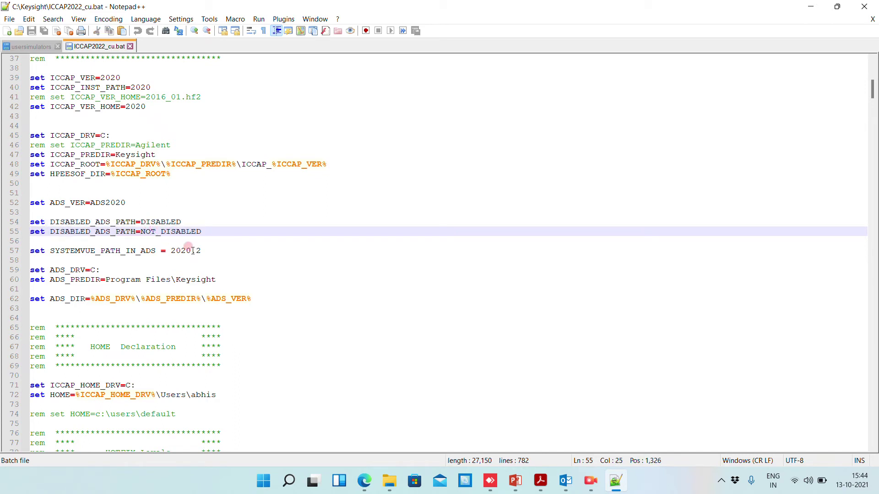
# Examine the ADS_VER value, the SYSTEMVUE_PATH_IN_ADS version and the ADS_PREDIR installation folder.
pyautogui.click(118, 196)
pyautogui.moveTo(118, 196); pyautogui.dragTo(90, 202)
pyautogui.moveTo(202, 251); pyautogui.dragTo(171, 253)
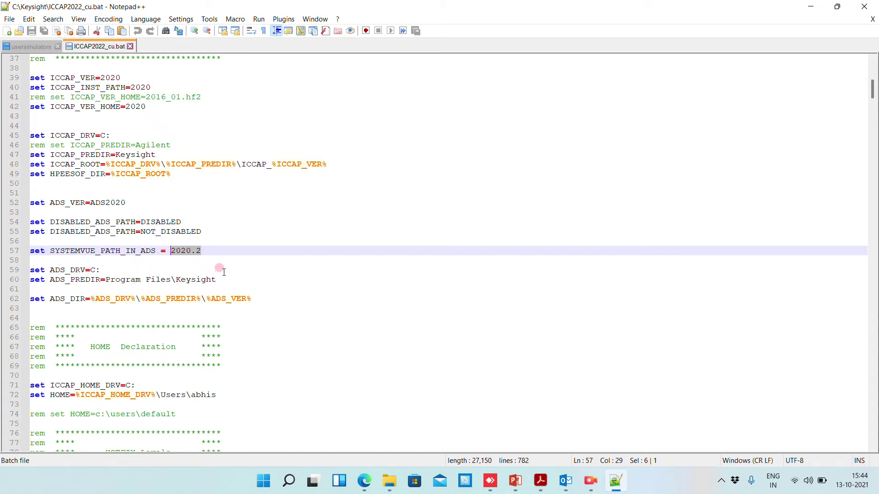
pyautogui.scroll(-1, 220, 270)
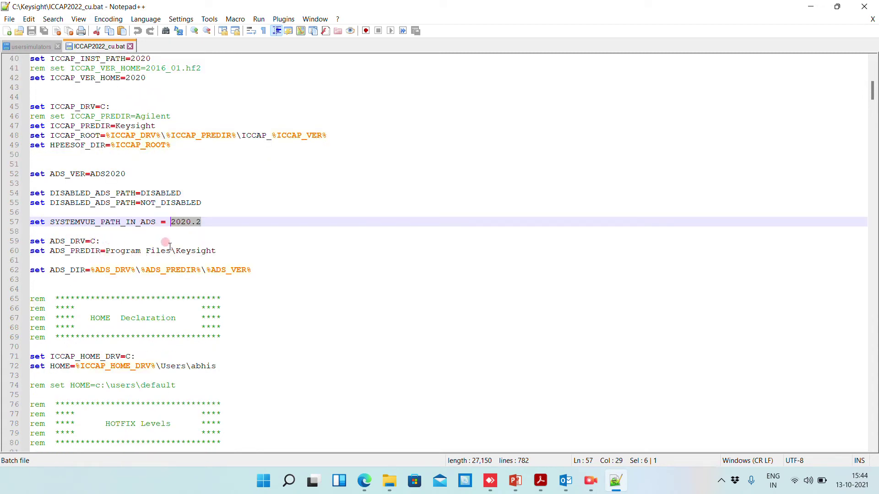
pyautogui.scroll(-1, 170, 247)
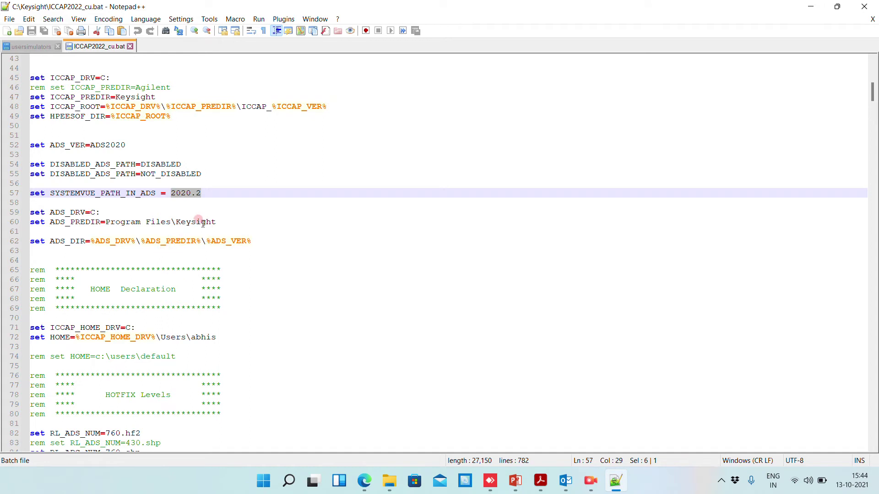
pyautogui.moveTo(217, 222); pyautogui.dragTo(105, 222)
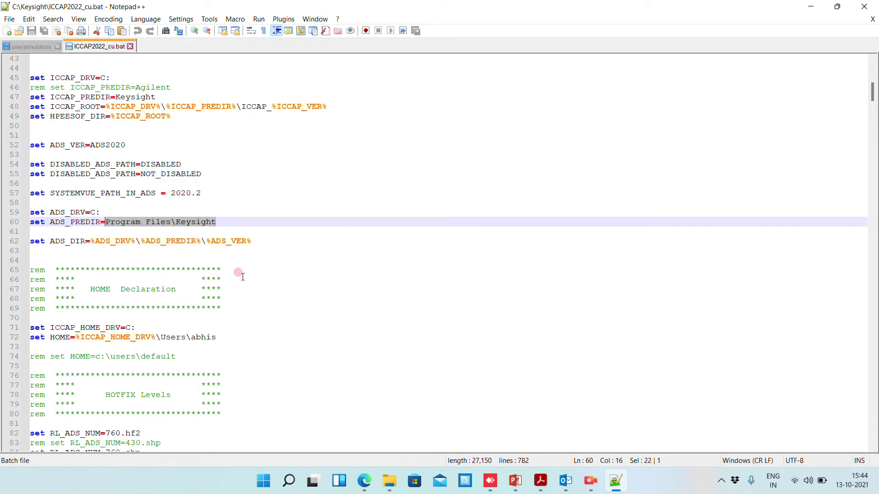
# Highlight the user folder path in the HOME variable on line 72 of the HOME Declaration section.
pyautogui.scroll(-1, 242, 277)
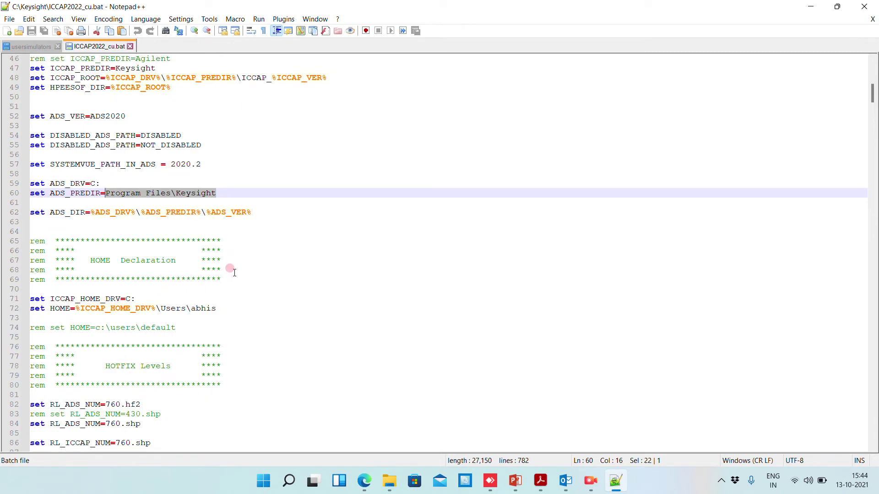
pyautogui.scroll(-1, 236, 271)
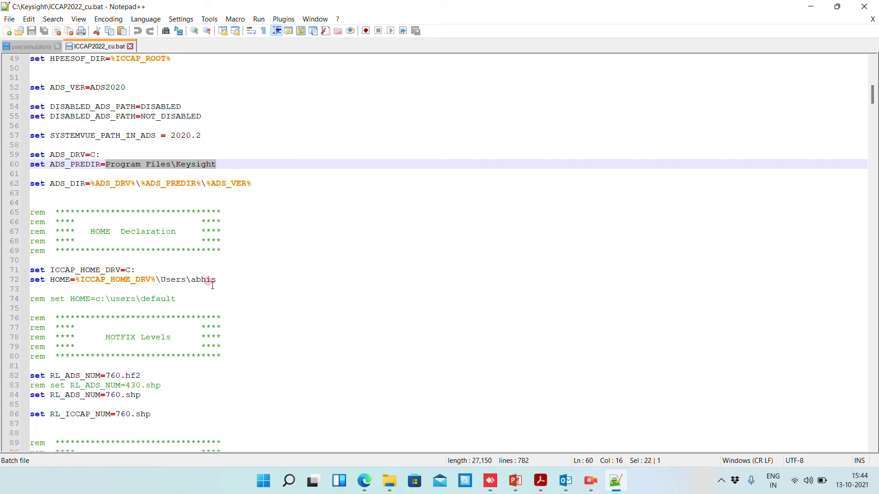
pyautogui.click(212, 280)
pyautogui.moveTo(212, 279); pyautogui.dragTo(157, 280)
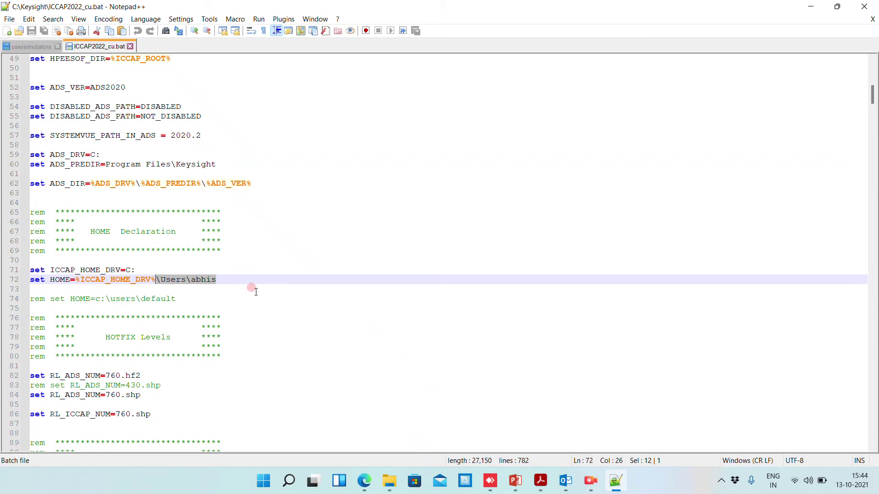
# Examine the WaferPro and ADS_DIR PATH sections, including the ADS_PATH lines for the win32 and 64-bit settings.
pyautogui.scroll(-4, 254, 290)
pyautogui.scroll(-7, 265, 270)
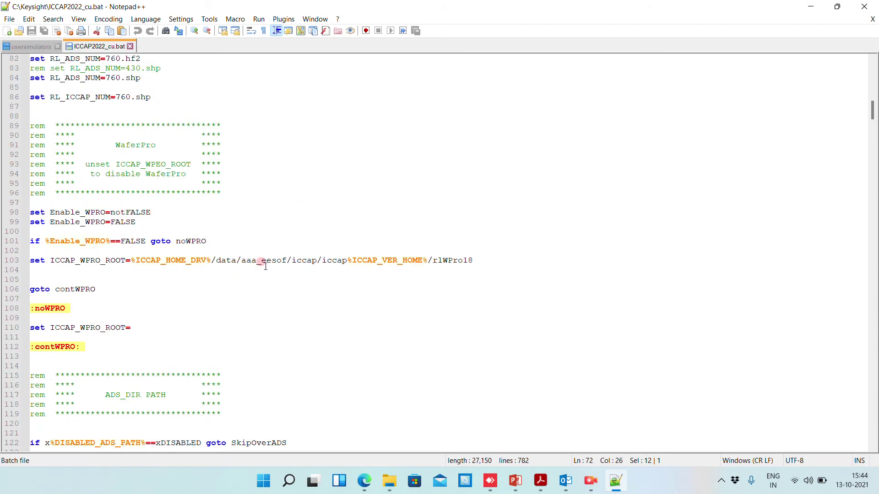
pyautogui.scroll(-4, 258, 252)
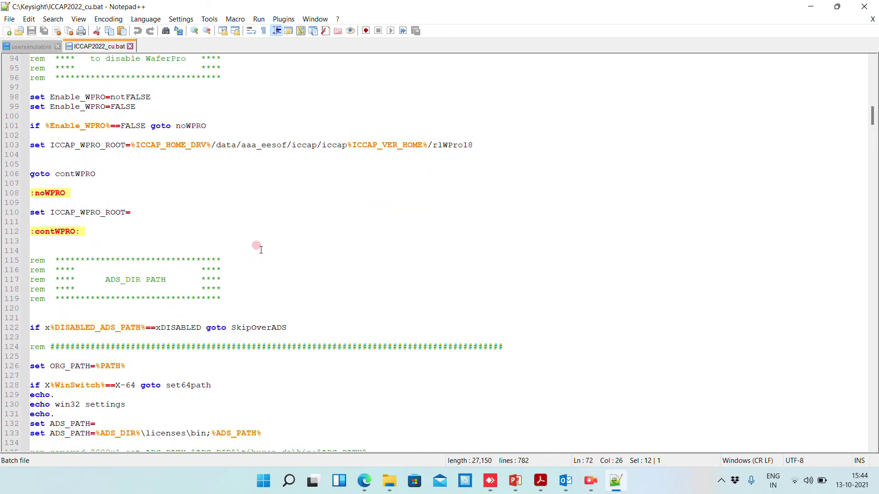
pyautogui.scroll(-5, 258, 249)
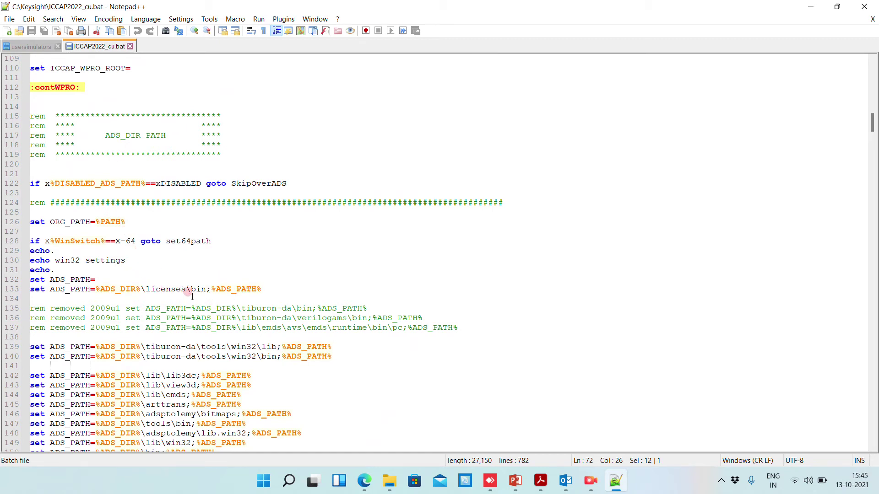
pyautogui.click(108, 280)
pyautogui.scroll(-3, 304, 292)
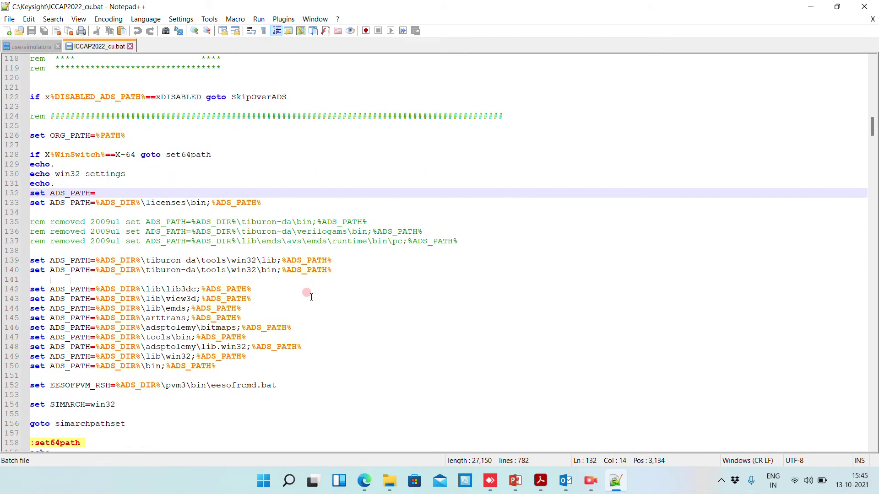
pyautogui.scroll(-8, 293, 234)
pyautogui.scroll(-20, 291, 232)
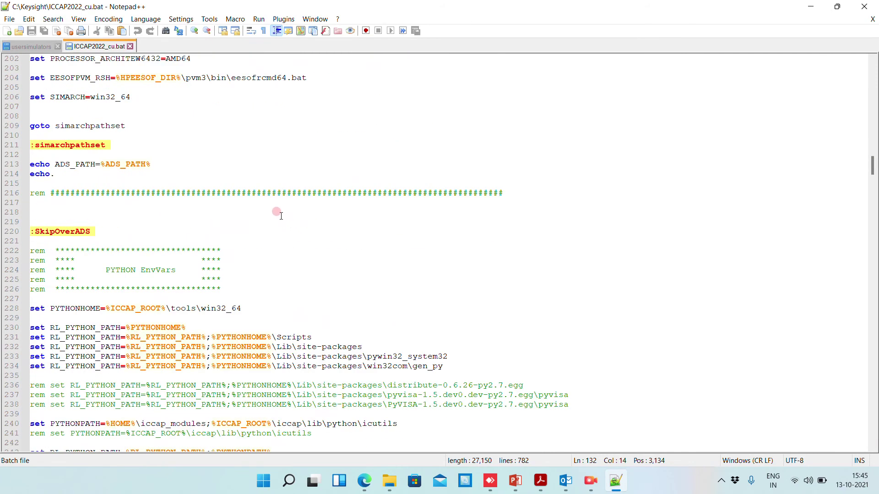
# Search the batch file for hspice and highlight the active SNPSLMD_LICENSE_FILE setting on line 707.
pyautogui.hotkey('ctrl', 'f')
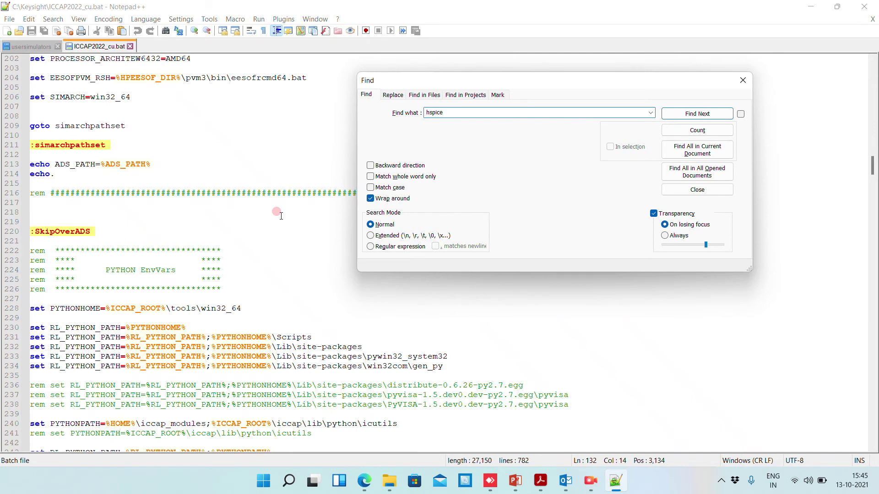
pyautogui.press('Return')
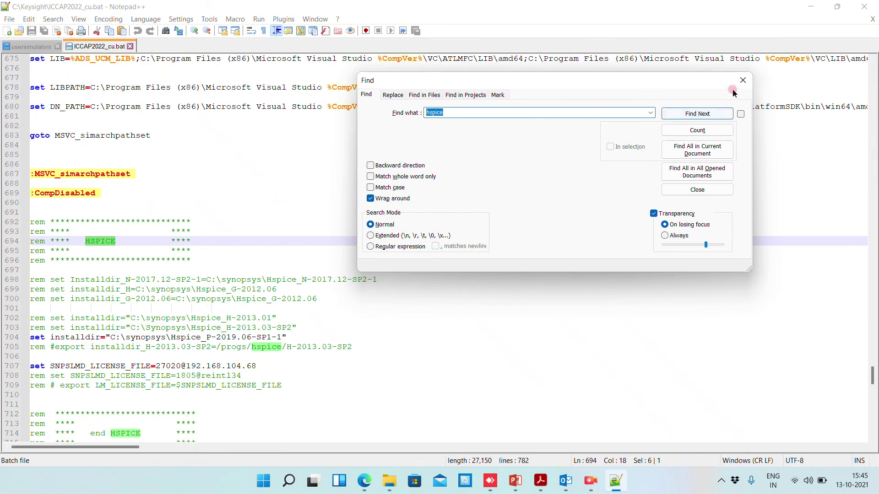
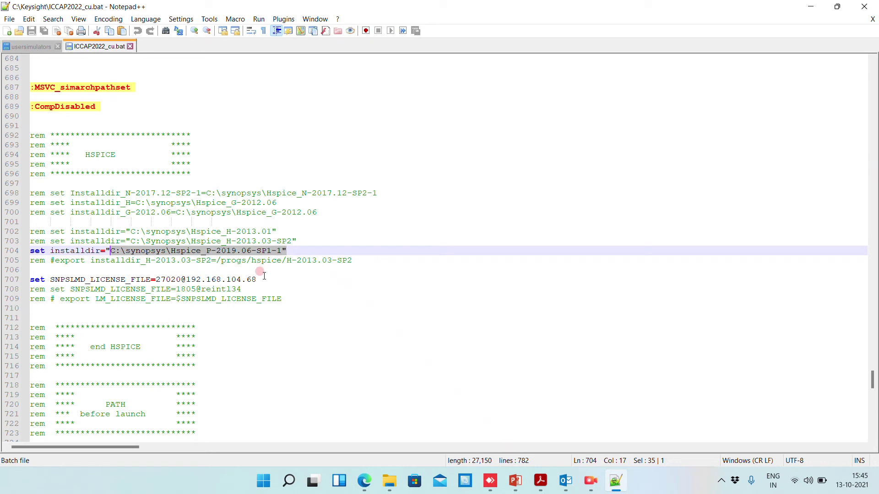
pyautogui.moveTo(251, 280); pyautogui.dragTo(51, 280)
pyautogui.moveTo(222, 280); pyautogui.dragTo(48, 278)
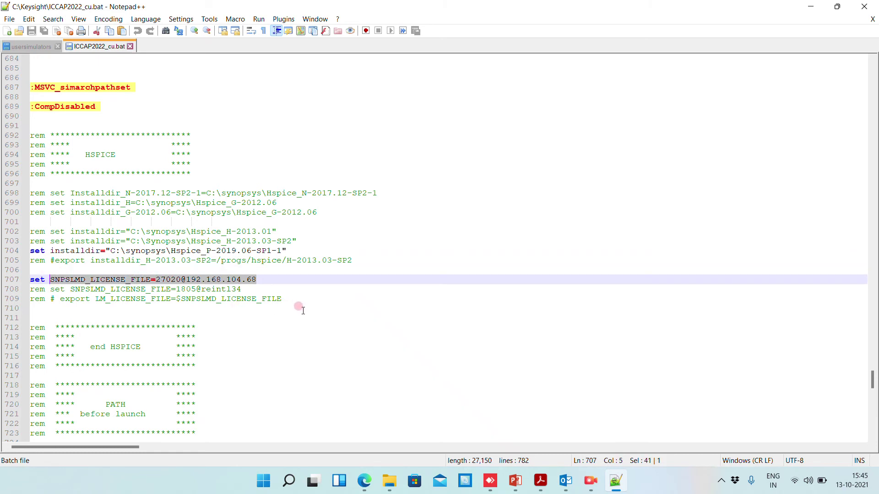
# Find the system environment variables settings through a Windows search for "environ" and open the Environment Variables list.
pyautogui.click(287, 481)
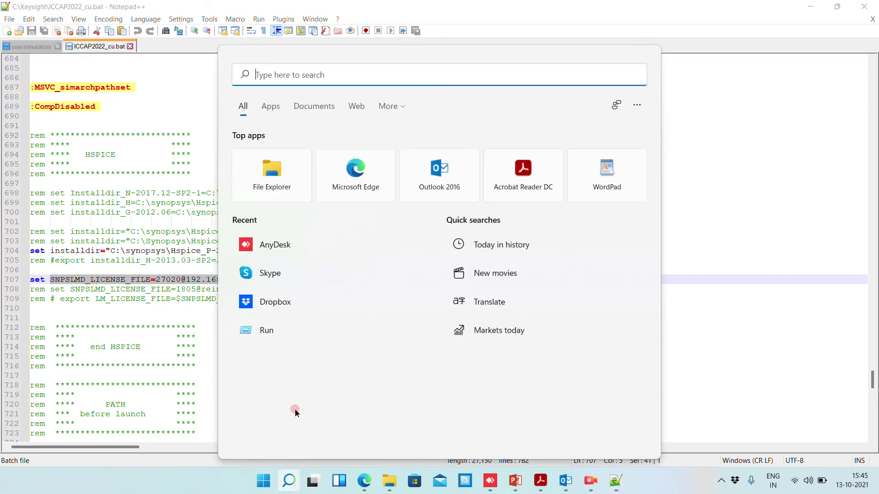
pyautogui.write('en')
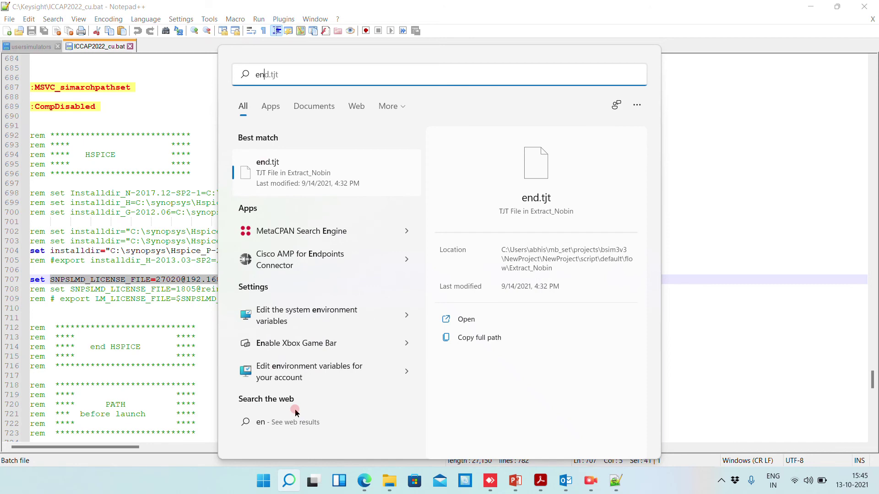
pyautogui.write('viron')
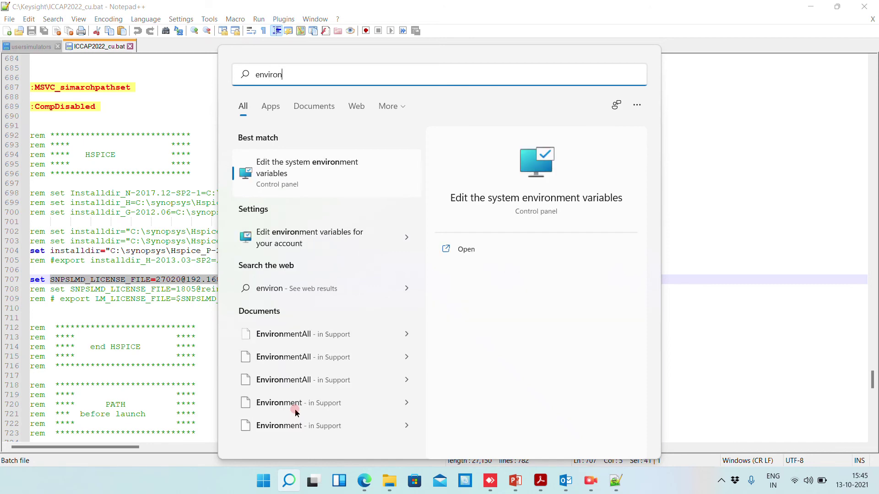
pyautogui.click(348, 176)
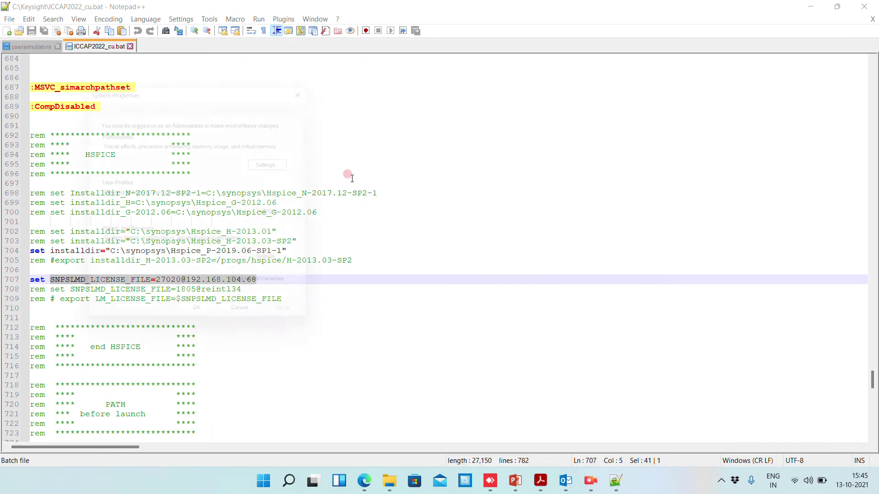
pyautogui.click(261, 291)
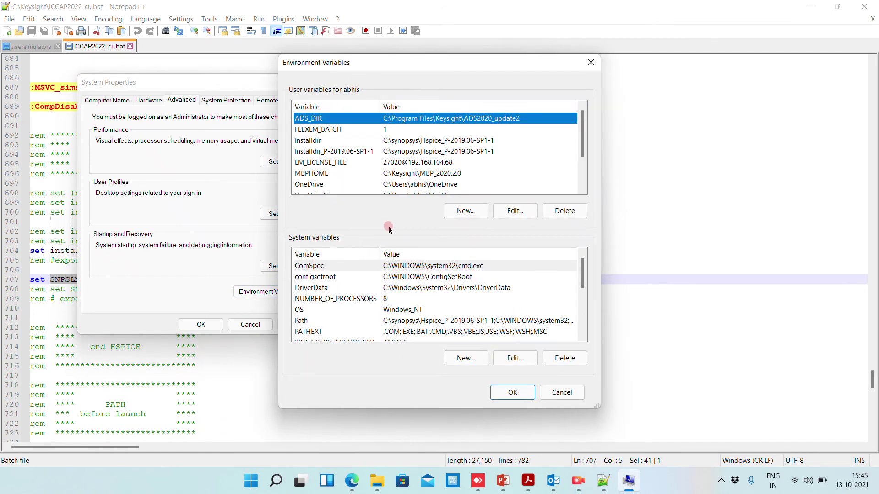
# Select the LM_LICENSE_FILE user variable to check its license server value, and close both system dialogs.
pyautogui.click(439, 164)
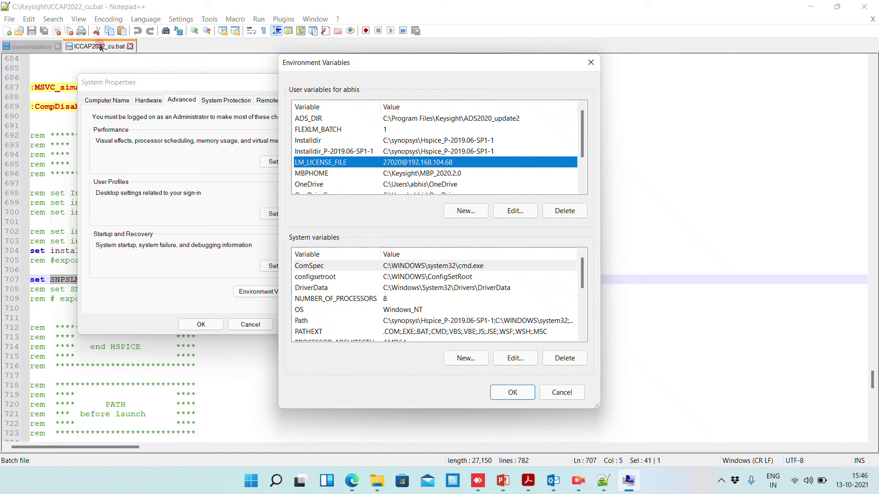
pyautogui.click(590, 63)
pyautogui.click(317, 83)
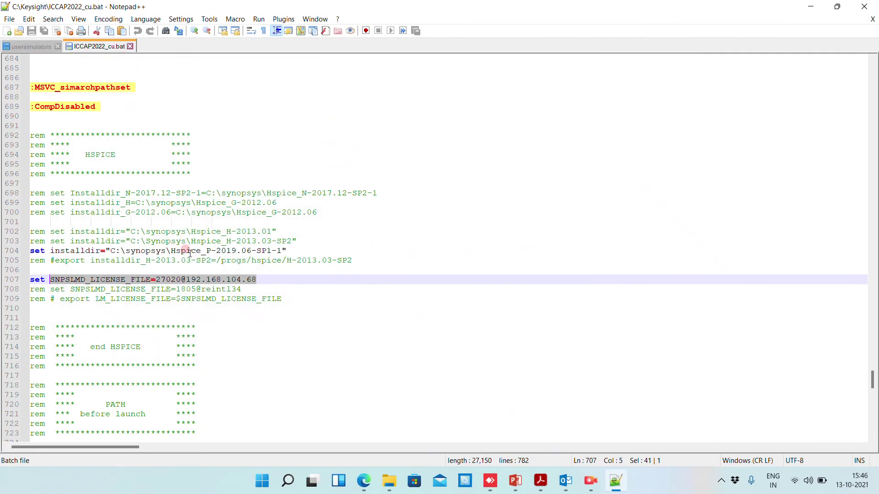
# Review the rest of the batch file, from the end of the script back through the compiler, LIC_TOOLS, ADS path and HOME sections.
pyautogui.scroll(-7, 225, 250)
pyautogui.doubleClick(366, 267)
pyautogui.scroll(-3, 371, 269)
pyautogui.scroll(3, 375, 266)
pyautogui.scroll(5, 376, 266)
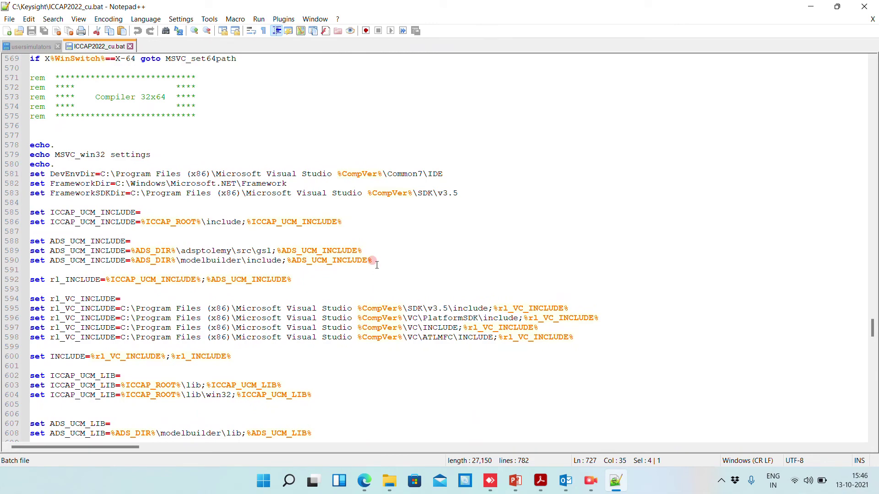
pyautogui.scroll(13, 380, 266)
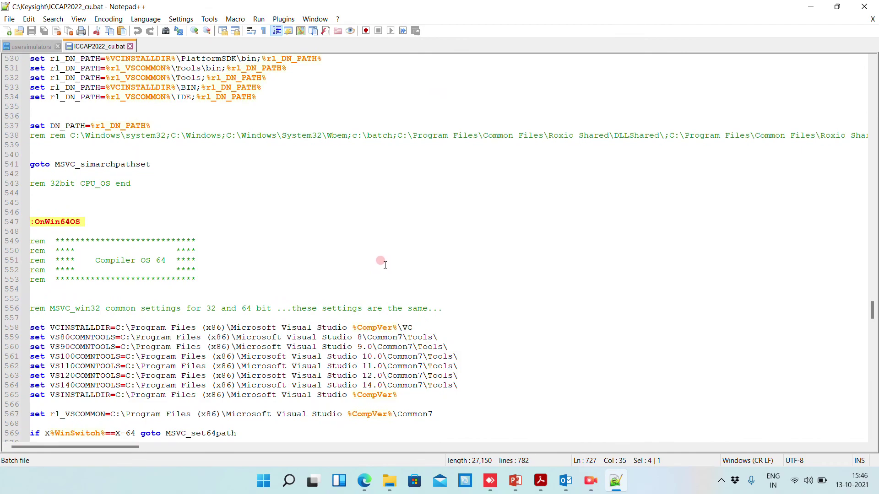
pyautogui.scroll(20, 385, 265)
pyautogui.scroll(18, 385, 264)
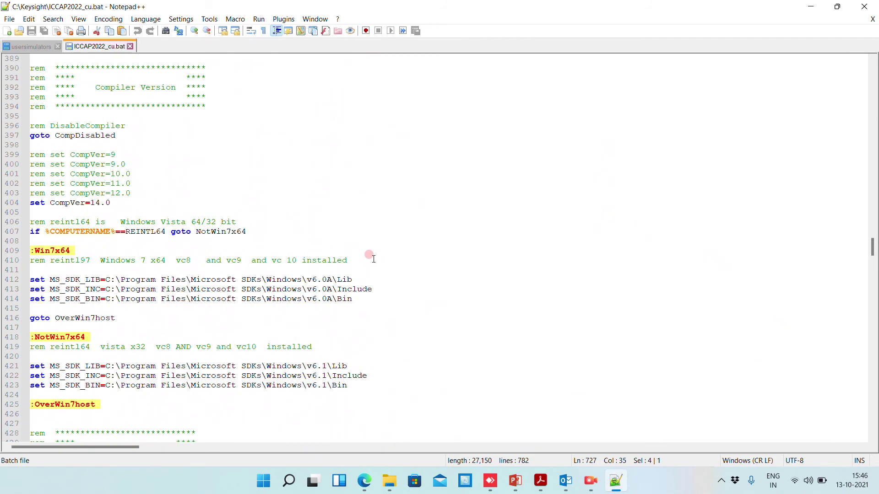
pyautogui.scroll(-5, 377, 259)
pyautogui.scroll(14, 375, 260)
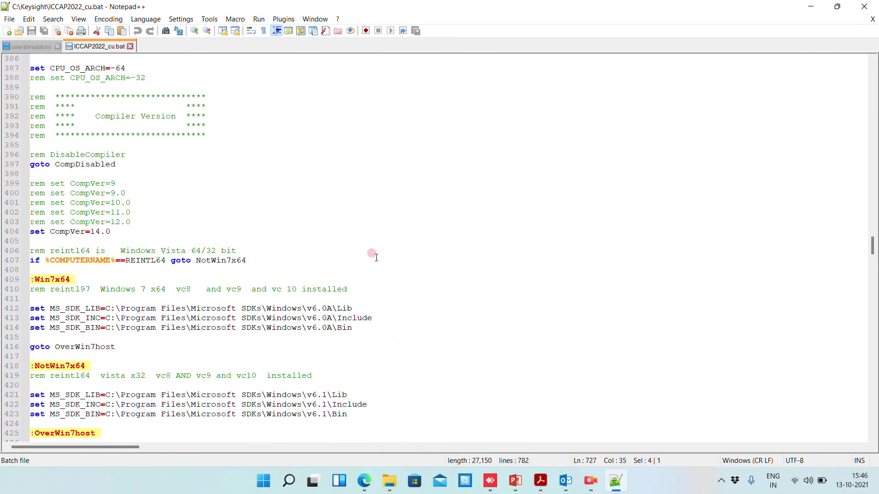
pyautogui.scroll(20, 375, 259)
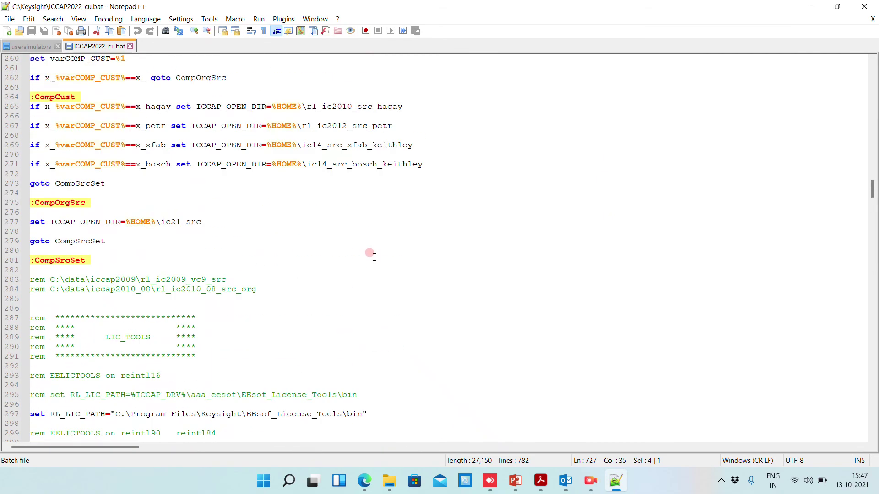
pyautogui.scroll(20, 373, 261)
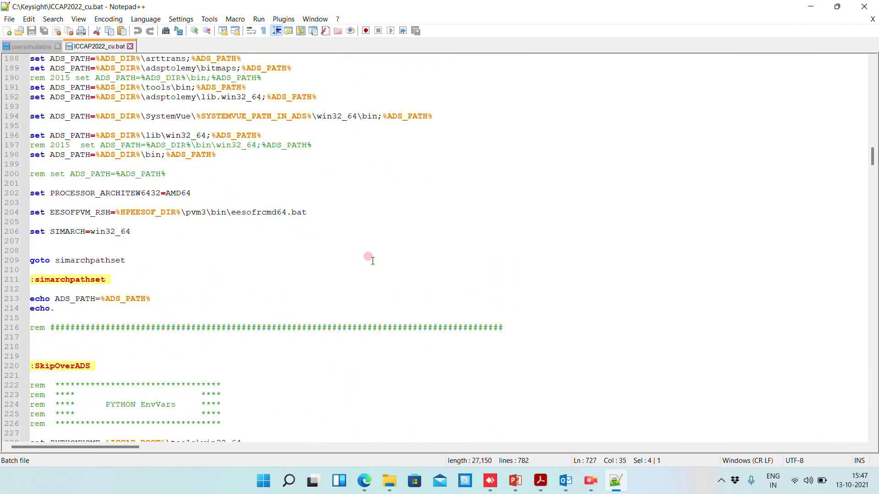
pyautogui.scroll(20, 372, 261)
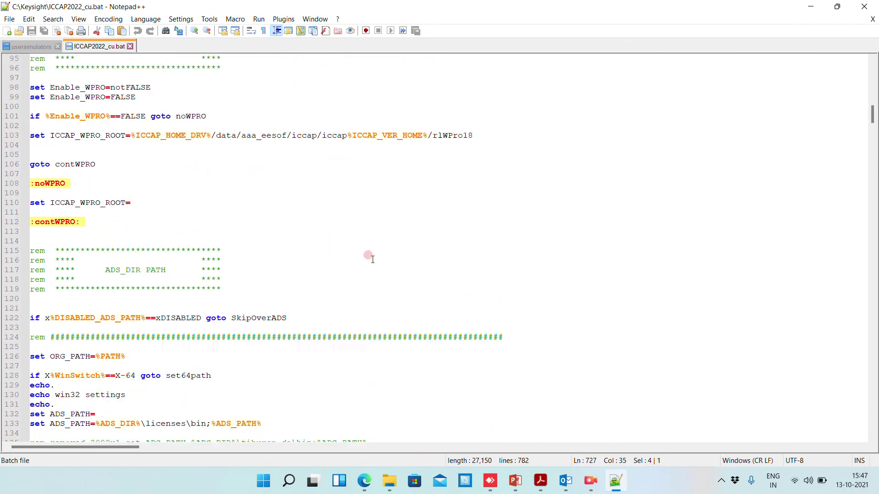
pyautogui.scroll(5, 373, 259)
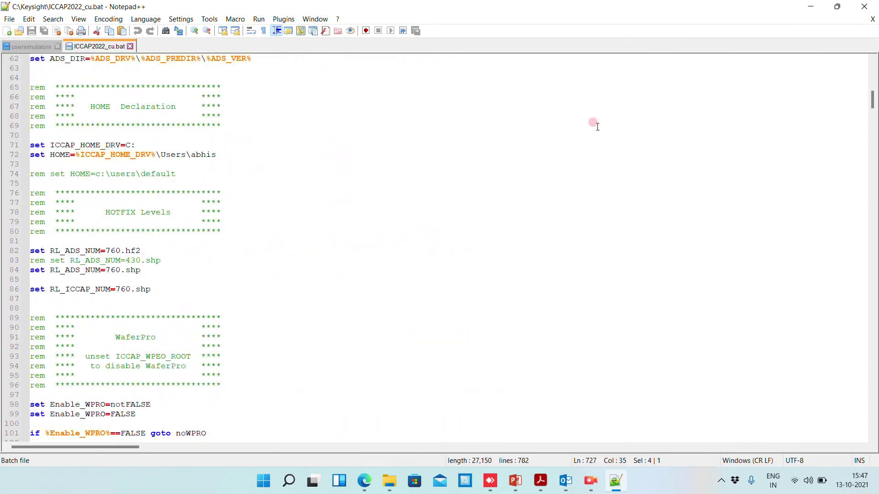
# Close Notepad++ and run ICCAP2022_cu.bat from the C:\Keysight folder as administrator.
pyautogui.click(865, 7)
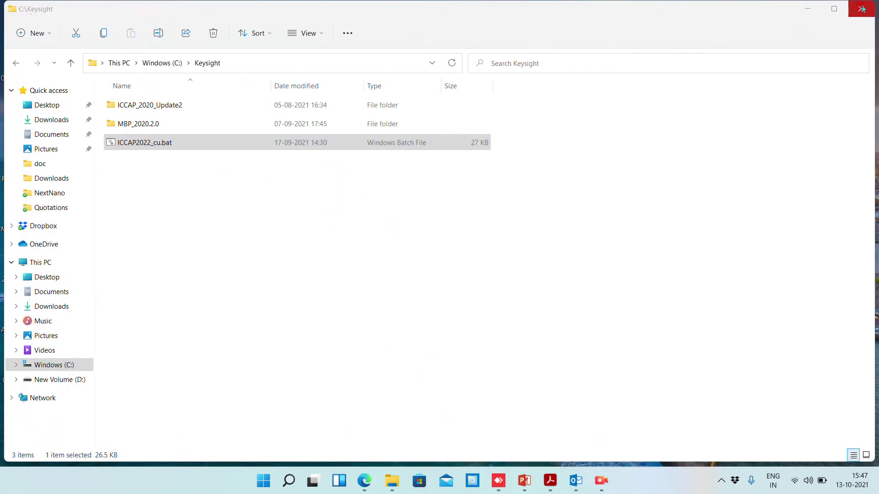
pyautogui.rightClick(180, 143)
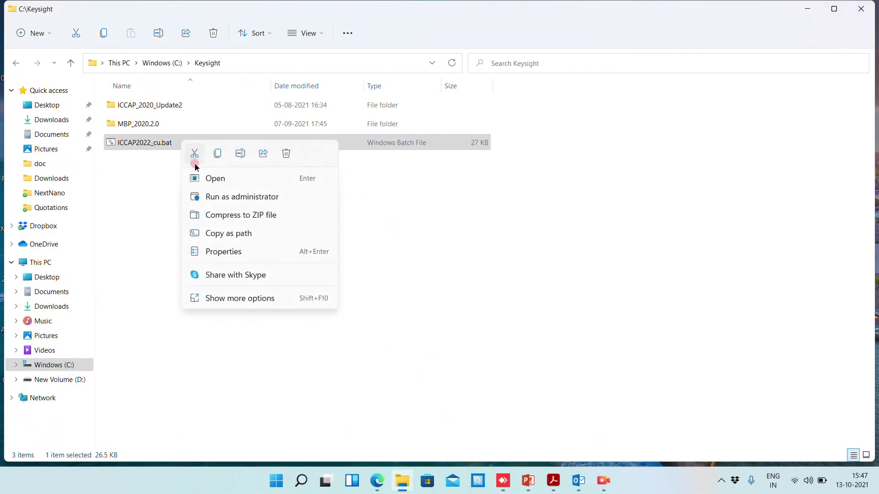
pyautogui.click(216, 197)
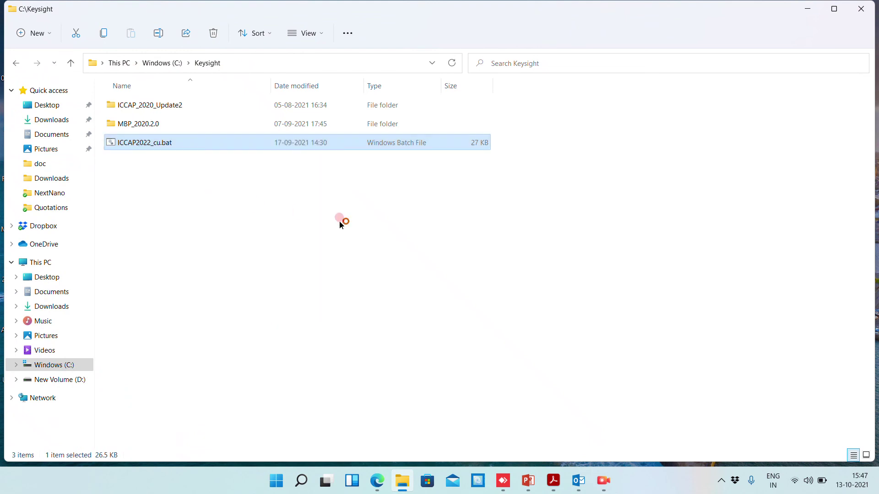